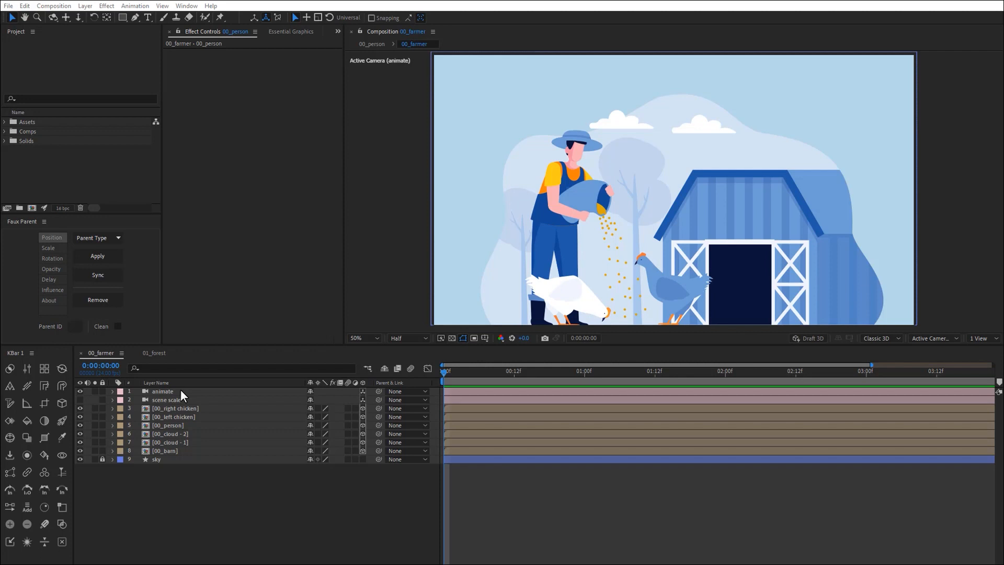
Step: Show the animate camera's position keyframes and preview its move in the 00_farmer composition
{"action": "left_click", "coordinate": [210, 391]}
{"action": "key", "text": "u"}
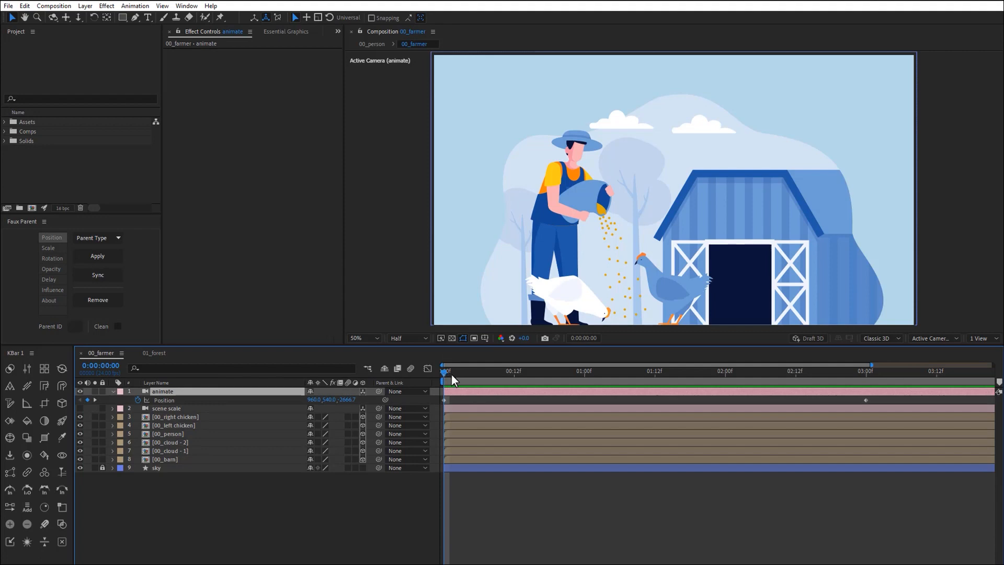
{"action": "key", "text": "space"}
{"action": "left_click_drag", "start_coordinate": [648, 372], "coordinate": [444, 365]}
Step: Show the 00_person layer's scale property and examine the layer at the 3-second mark
{"action": "left_click", "coordinate": [221, 436]}
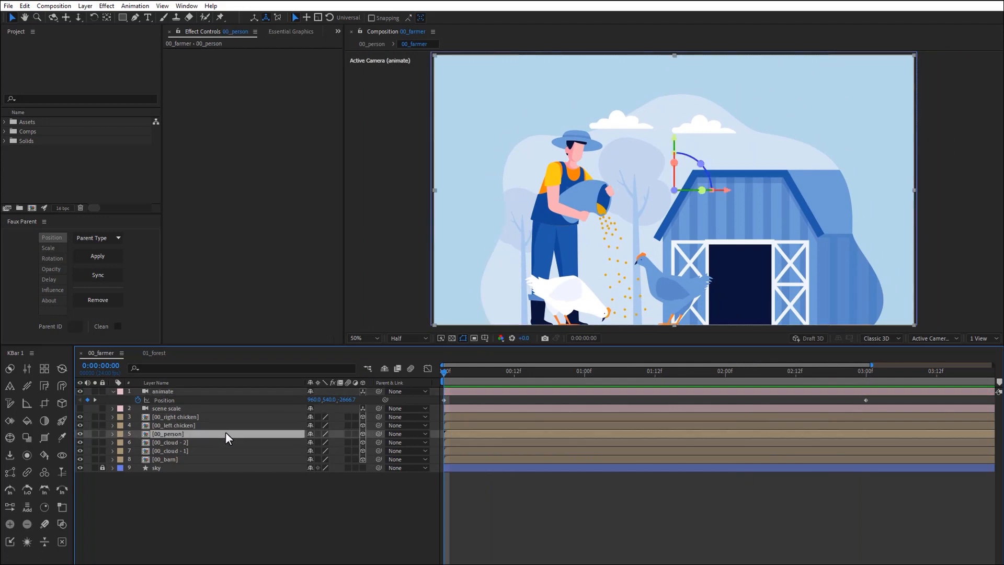
{"action": "key", "text": "s"}
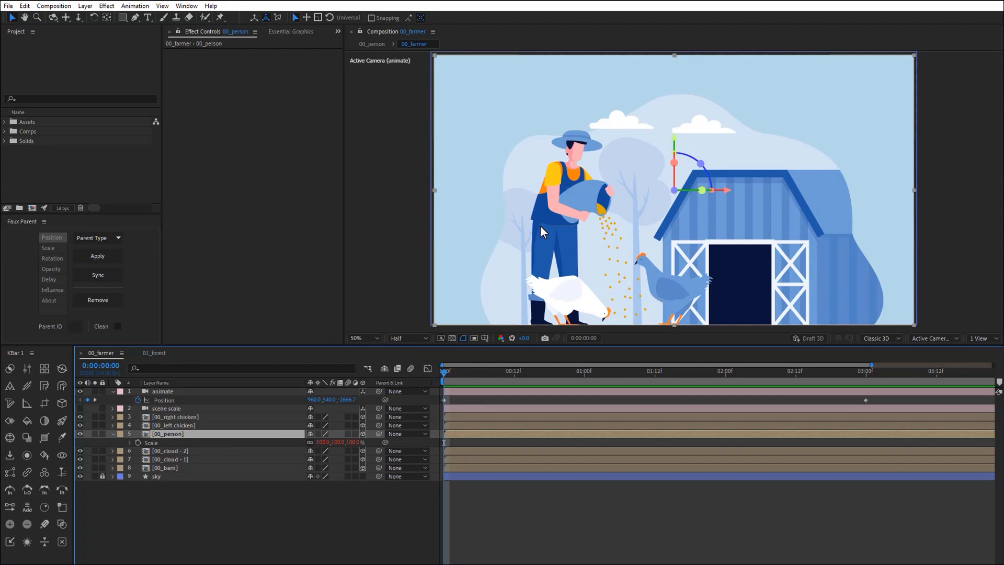
{"action": "left_click_drag", "start_coordinate": [806, 370], "coordinate": [864, 370]}
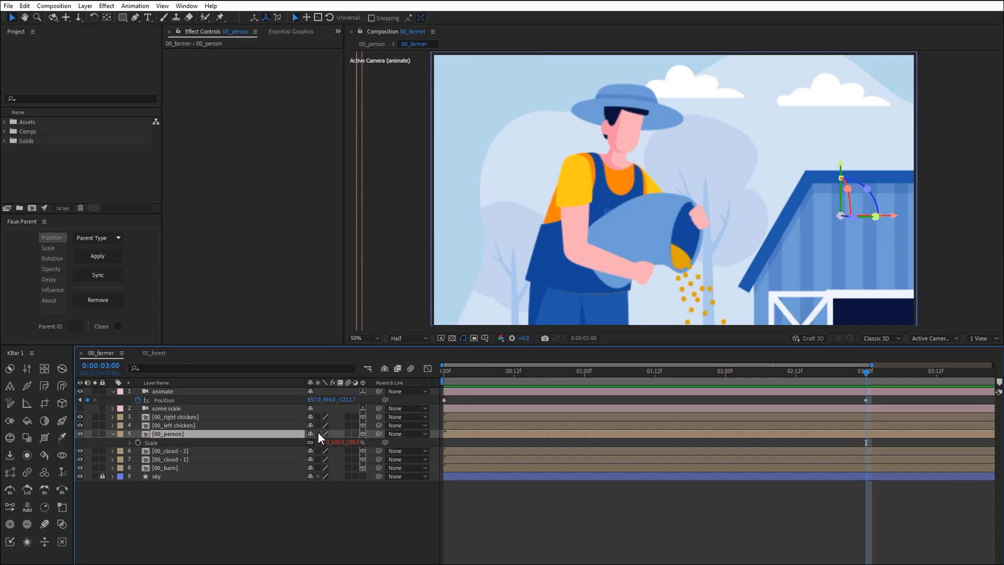
Step: Try Collapse Transformations on the 00_person layer, check its nested layers, and restore the original setting while reviewing the camera move
{"action": "left_click_drag", "start_coordinate": [320, 442], "coordinate": [318, 443]}
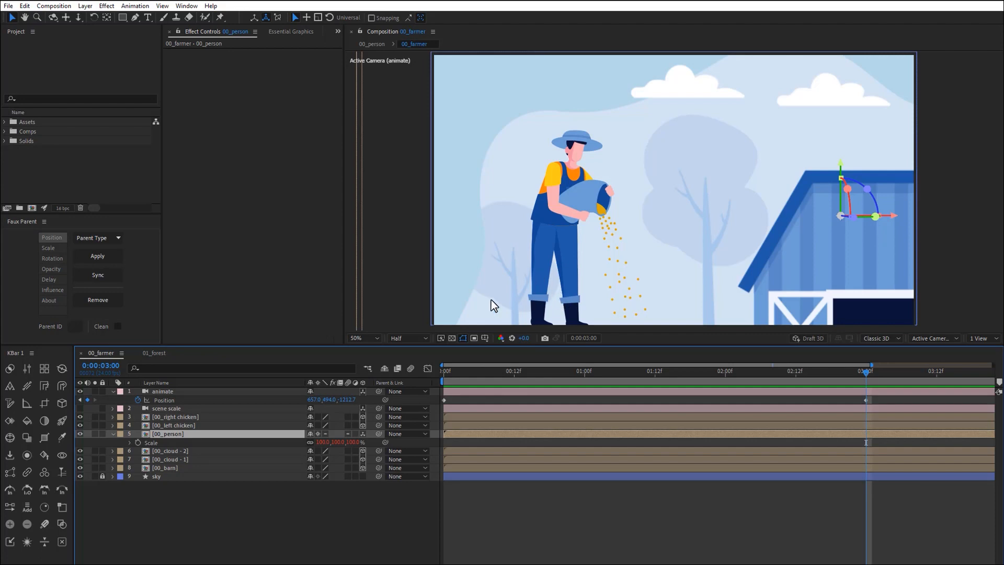
{"action": "double_click", "coordinate": [189, 433]}
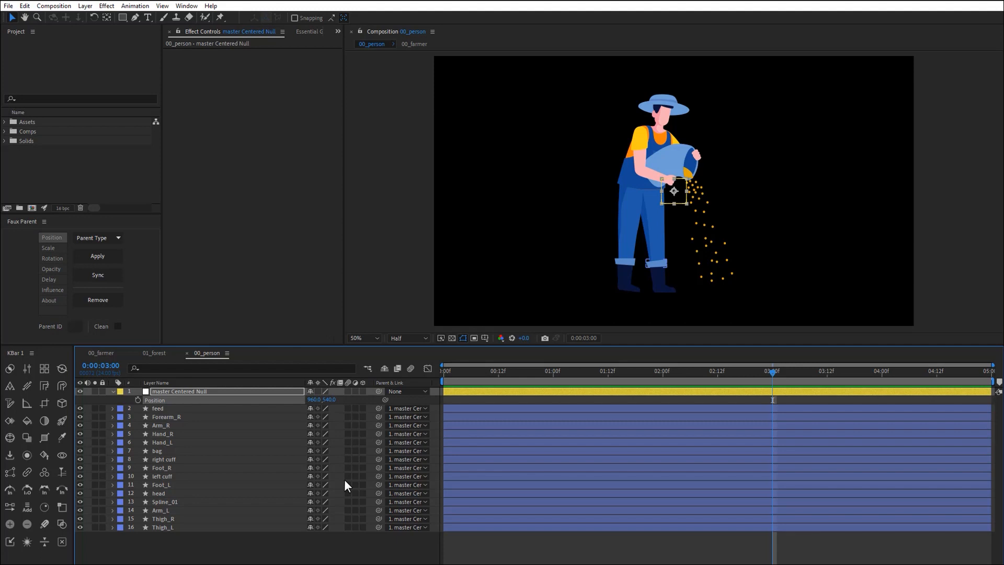
{"action": "left_click", "coordinate": [102, 352]}
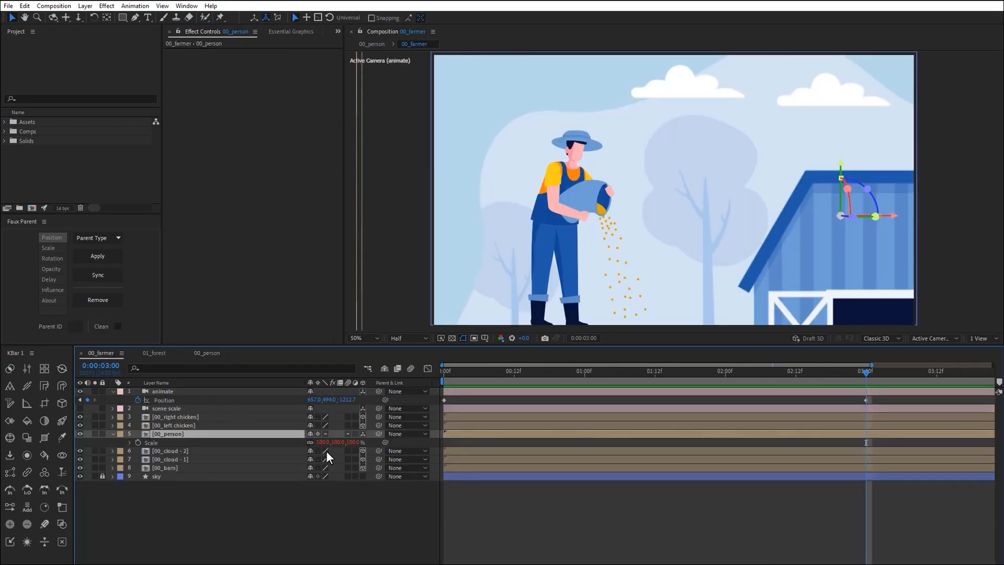
{"action": "left_click", "coordinate": [316, 433]}
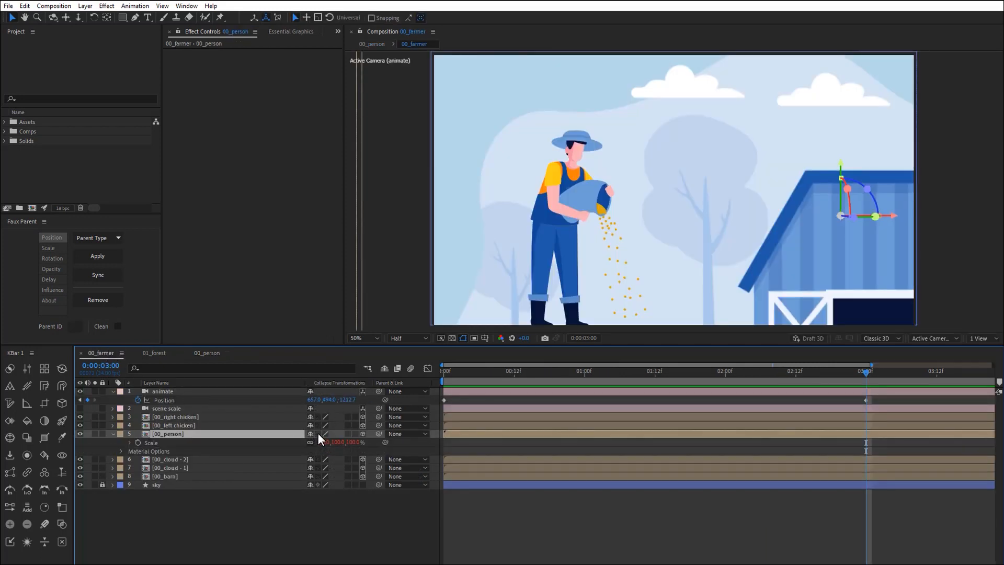
{"action": "left_click_drag", "start_coordinate": [500, 370], "coordinate": [421, 373]}
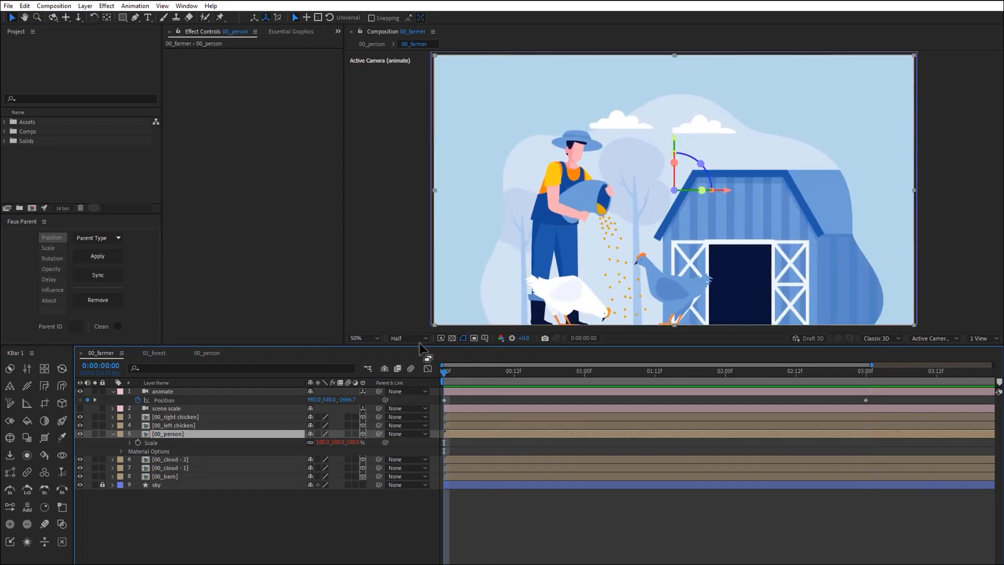
{"action": "left_click_drag", "start_coordinate": [476, 368], "coordinate": [620, 347]}
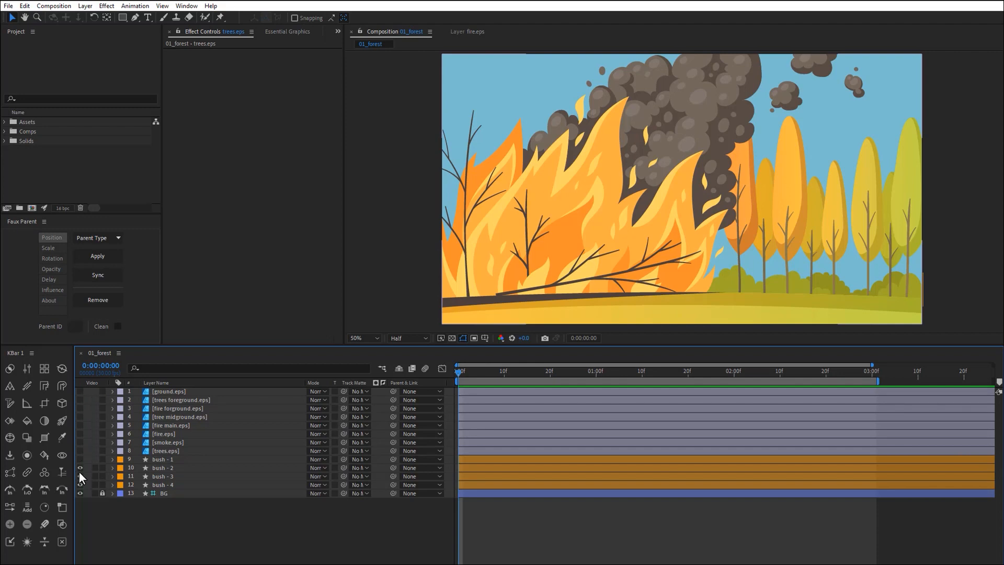
Step: In the 01_forest composition, hide the remaining bush layers and make the layers visible one by one from bush - 4 up to ground.eps
{"action": "left_click_drag", "start_coordinate": [79, 472], "coordinate": [80, 476]}
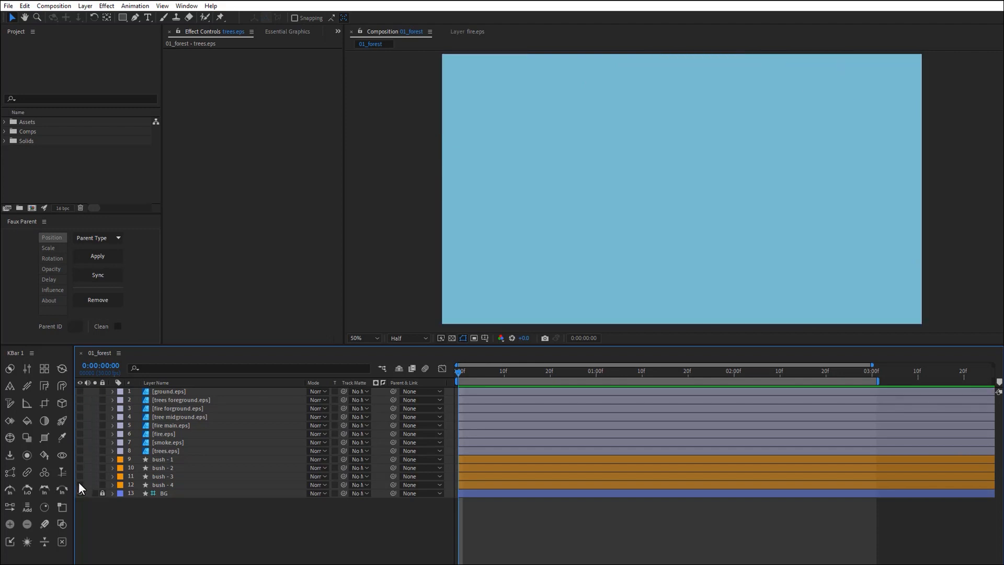
{"action": "left_click", "coordinate": [79, 483]}
{"action": "left_click_drag", "start_coordinate": [80, 475], "coordinate": [80, 459]}
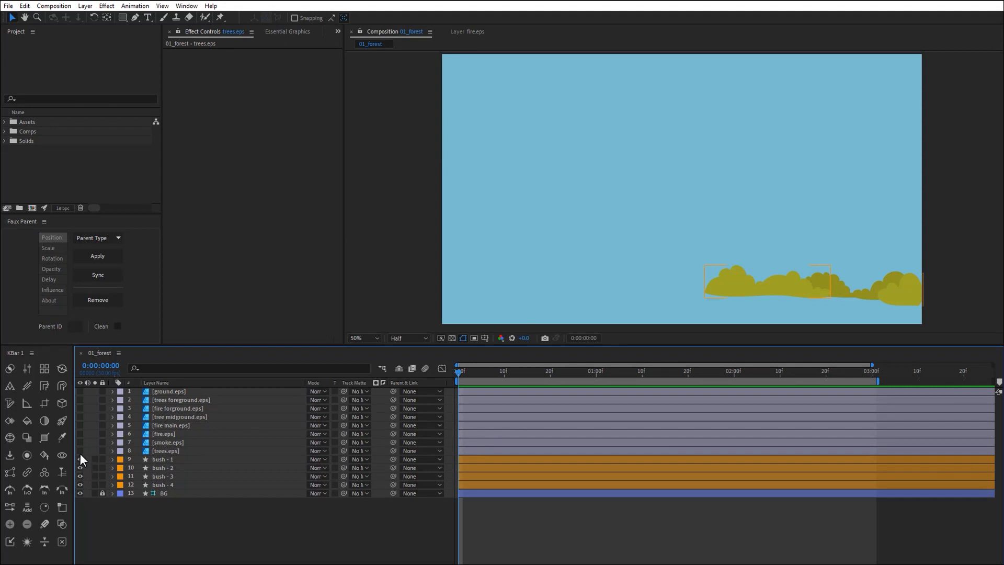
{"action": "left_click", "coordinate": [79, 450]}
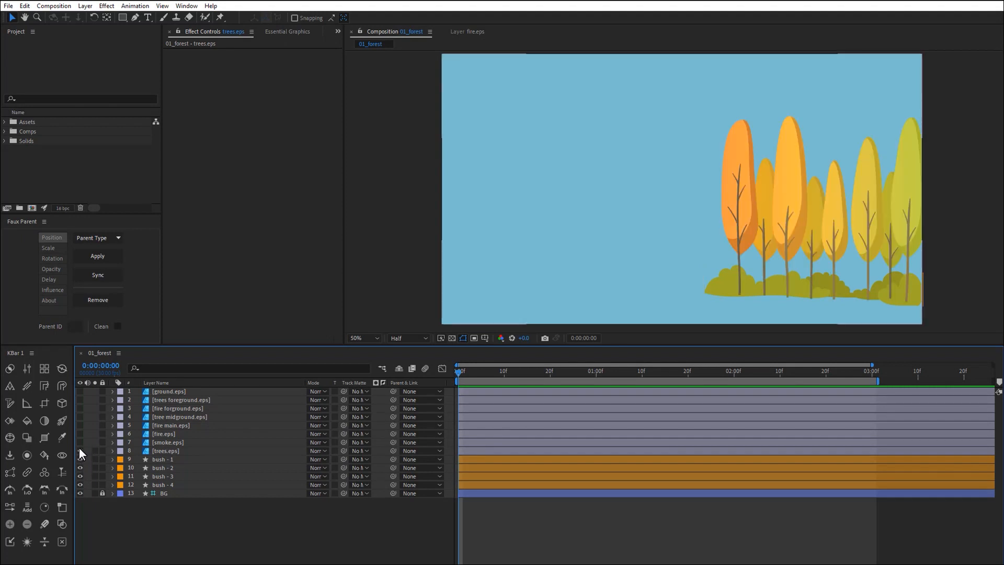
{"action": "left_click", "coordinate": [80, 442]}
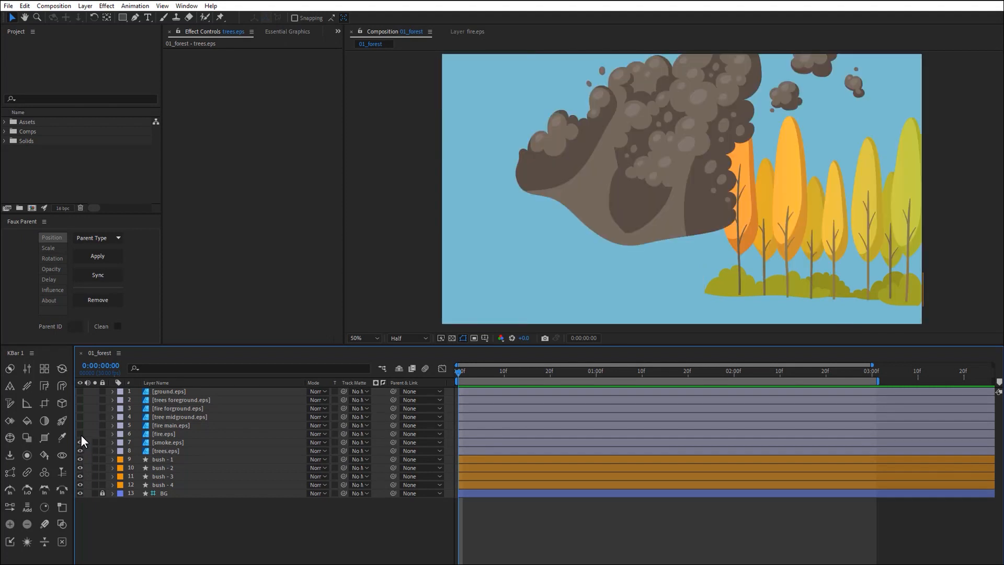
{"action": "left_click", "coordinate": [80, 434]}
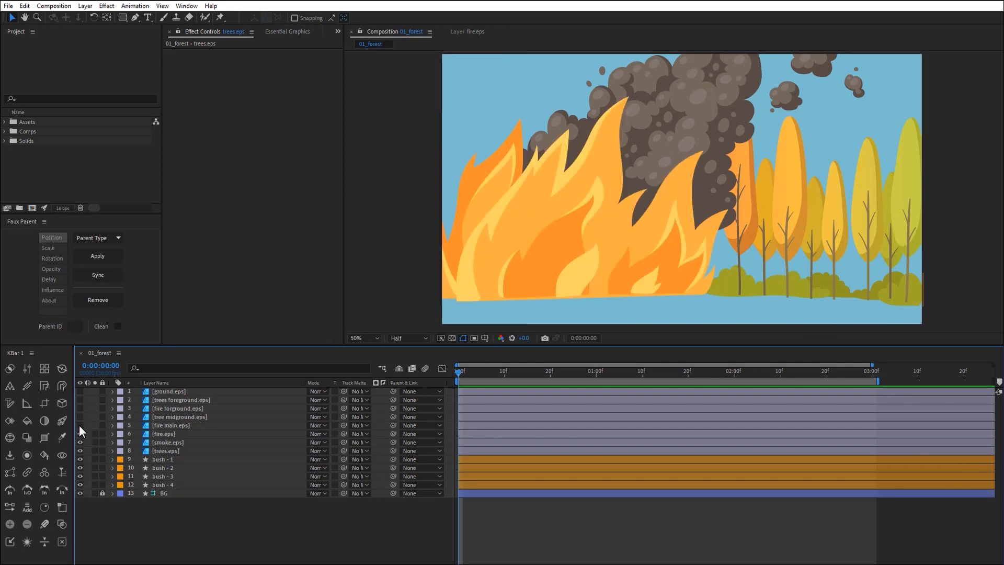
{"action": "left_click", "coordinate": [80, 425]}
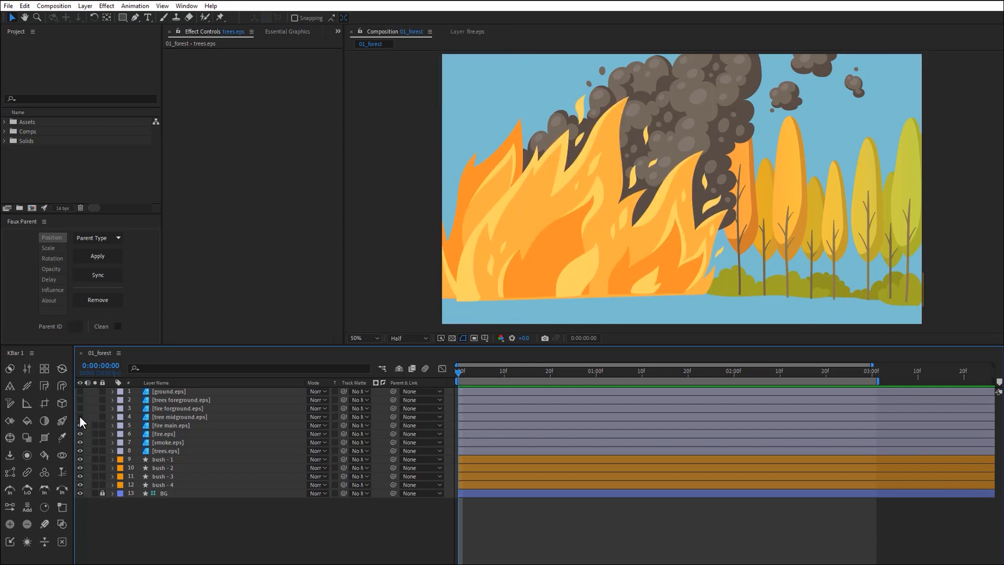
{"action": "left_click", "coordinate": [80, 417]}
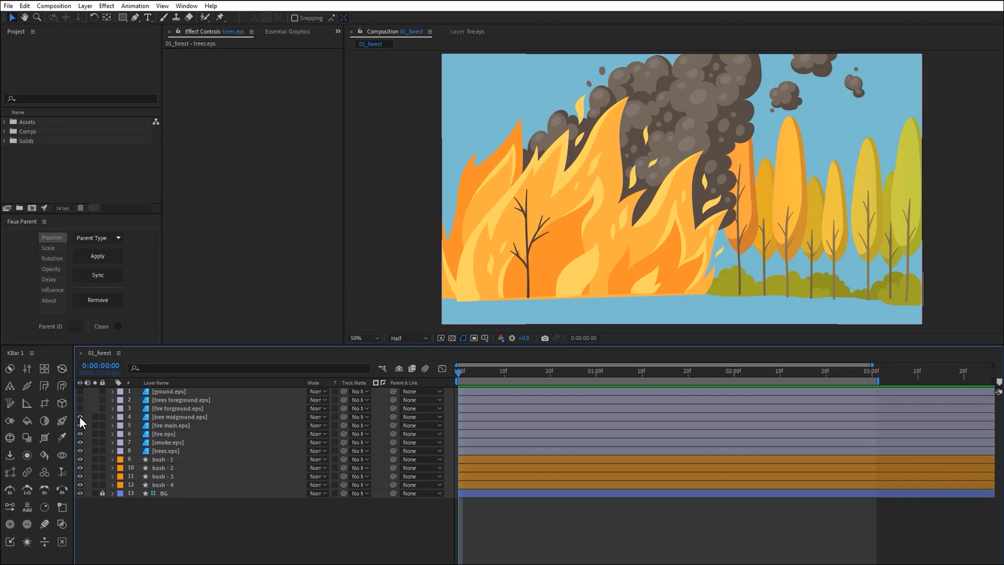
{"action": "left_click", "coordinate": [80, 409]}
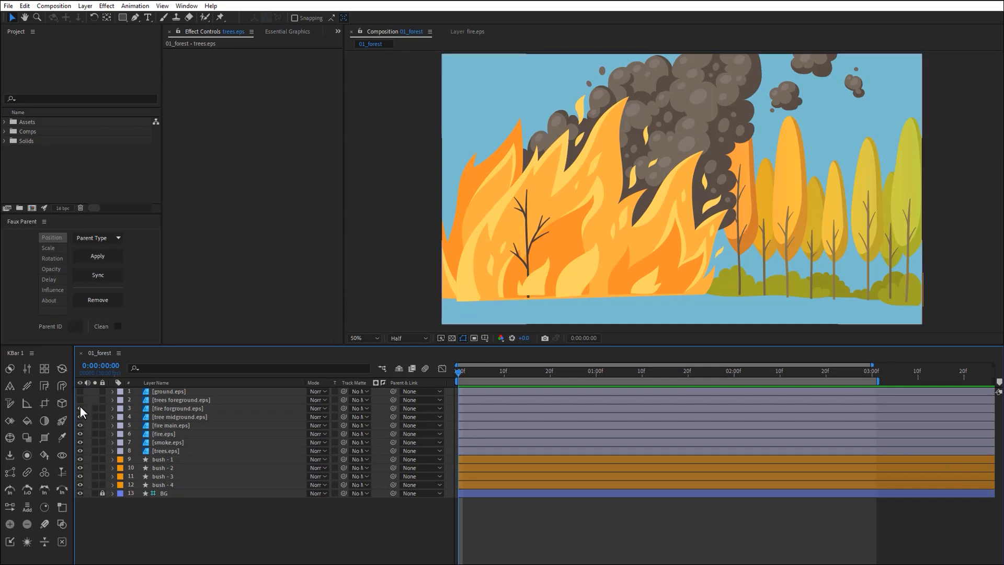
{"action": "left_click", "coordinate": [80, 400]}
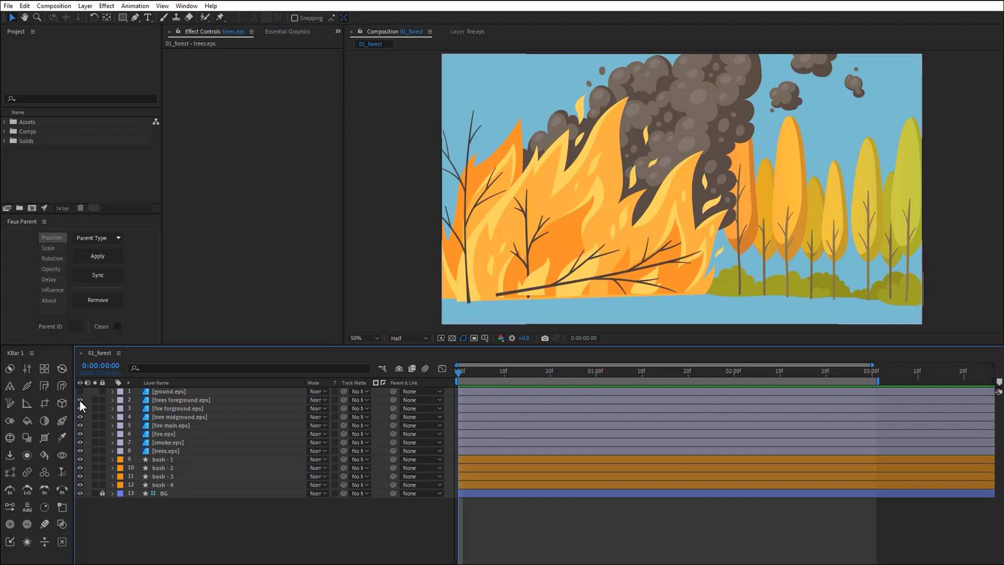
{"action": "left_click", "coordinate": [80, 391]}
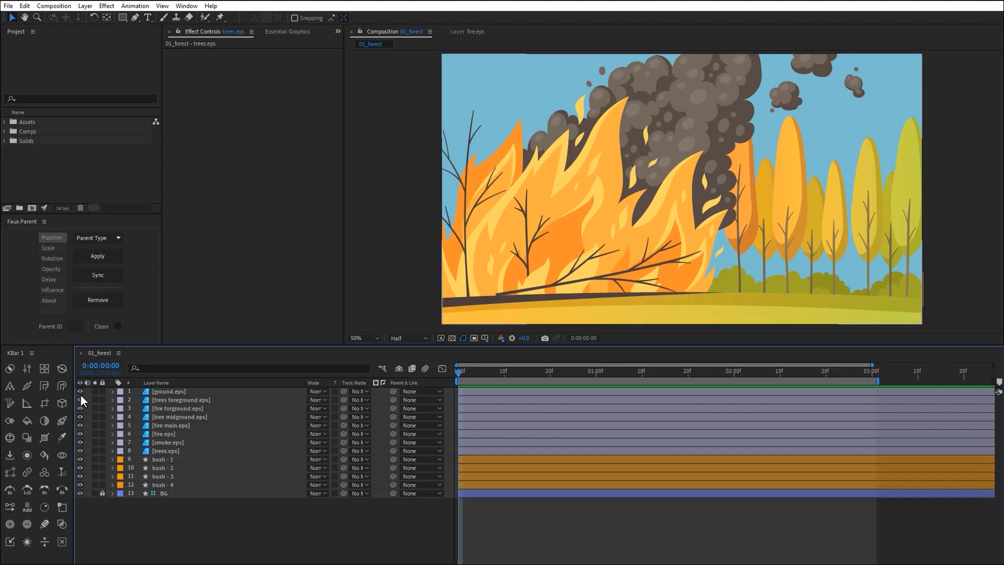
Step: Examine the forest layer stack by stepping the selection from ground.eps down to bush - 4
{"action": "left_click", "coordinate": [178, 391]}
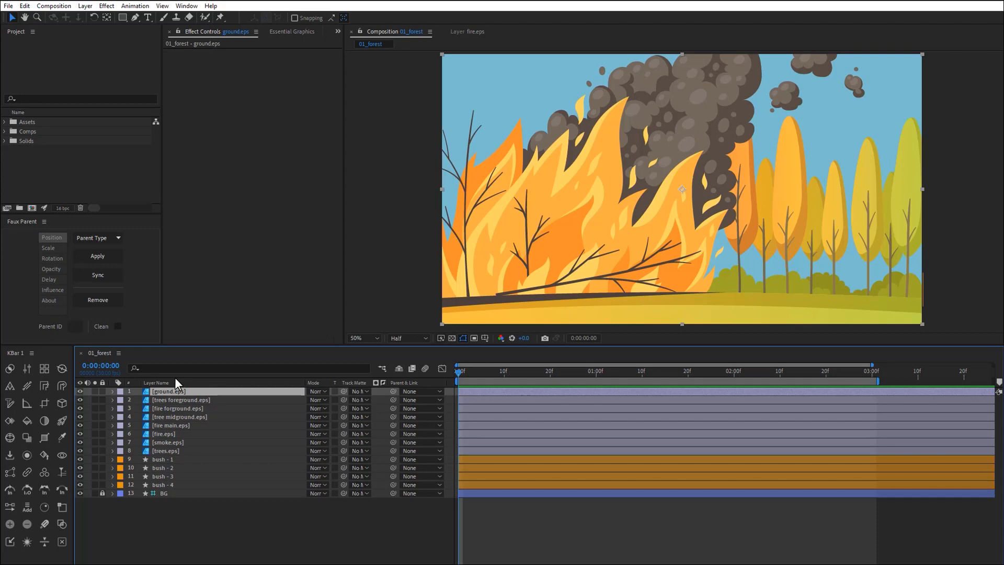
{"action": "key", "text": "ctrl+Down"}
{"action": "key", "text": "ctrl+Down"}
{"action": "key", "text": "ctrl+Down"}
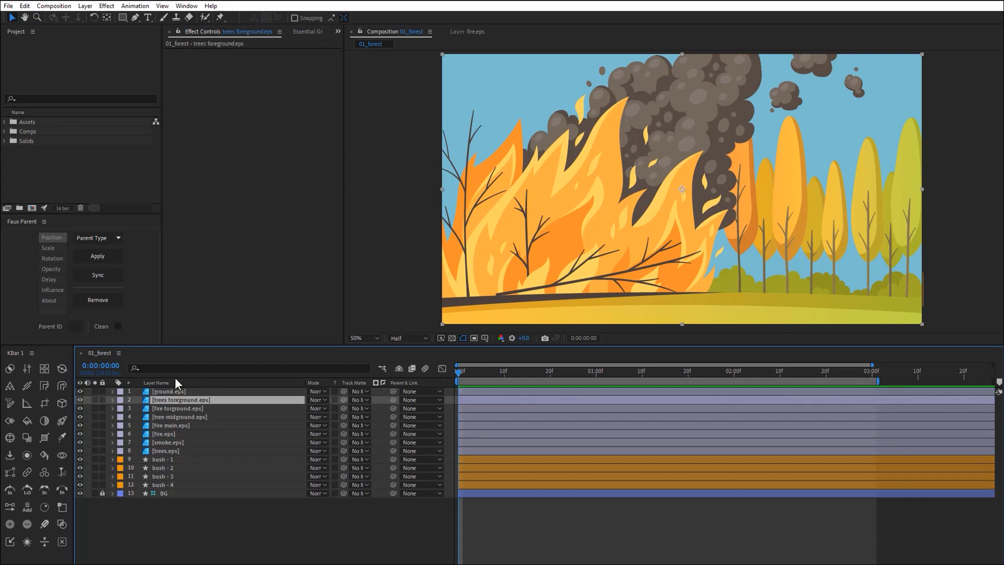
{"action": "key", "text": "ctrl+Down"}
{"action": "key", "text": "ctrl+Down"}
{"action": "key", "text": "ctrl+Down"}
{"action": "key", "text": "ctrl+Down"}
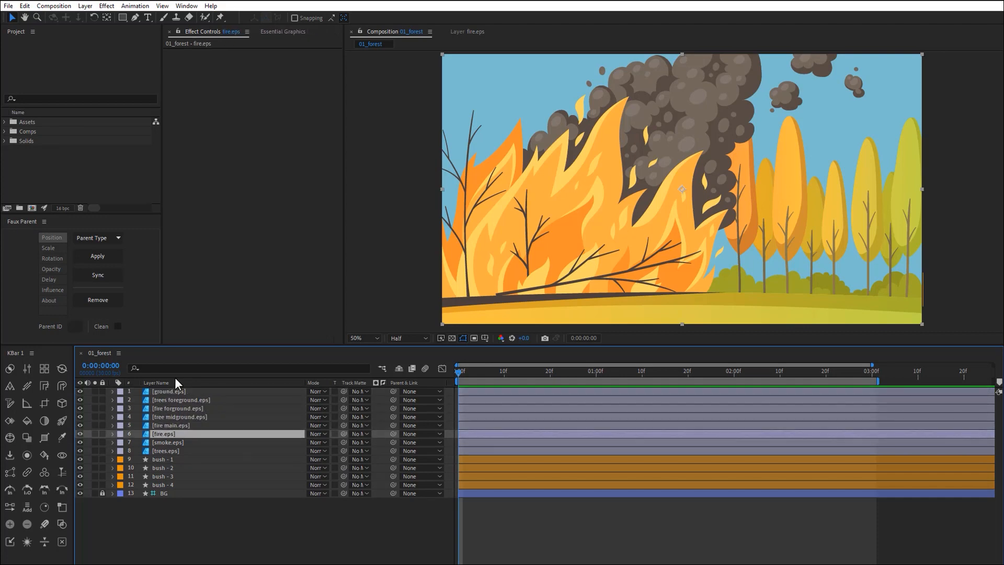
{"action": "key", "text": "ctrl+Down"}
{"action": "key", "text": "ctrl+Down"}
{"action": "key", "text": "ctrl+Down"}
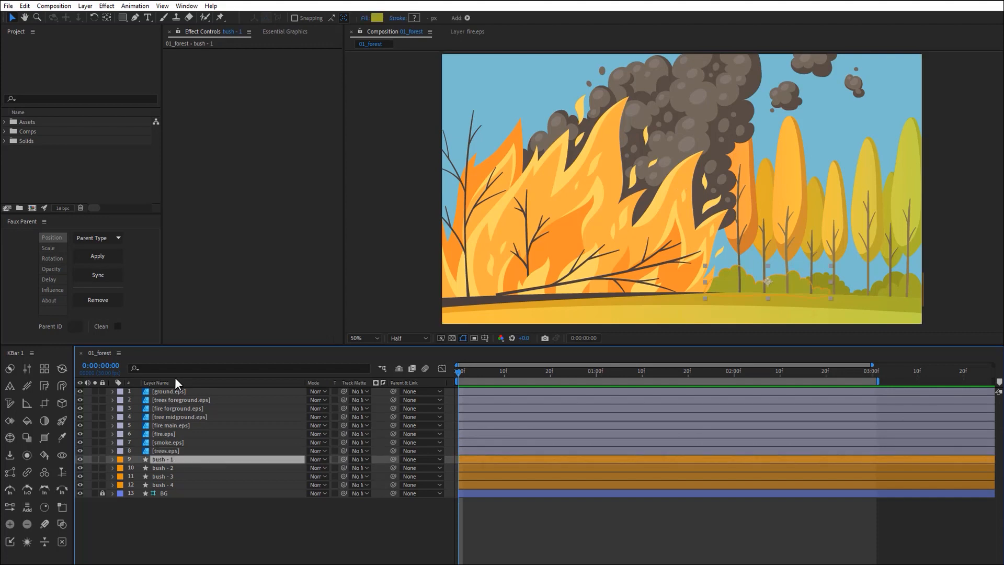
{"action": "key", "text": "ctrl+Down"}
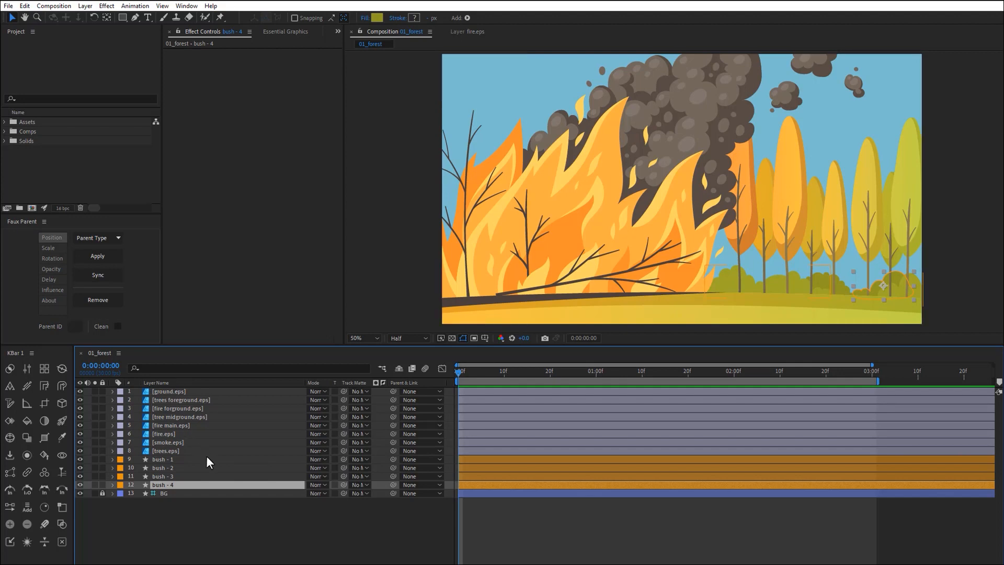
Step: Group the four bush layers by parenting them to a centered null with the group name "bushes master"
{"action": "left_click", "coordinate": [162, 459], "text": "ctrl"}
{"action": "left_click", "coordinate": [164, 482]}
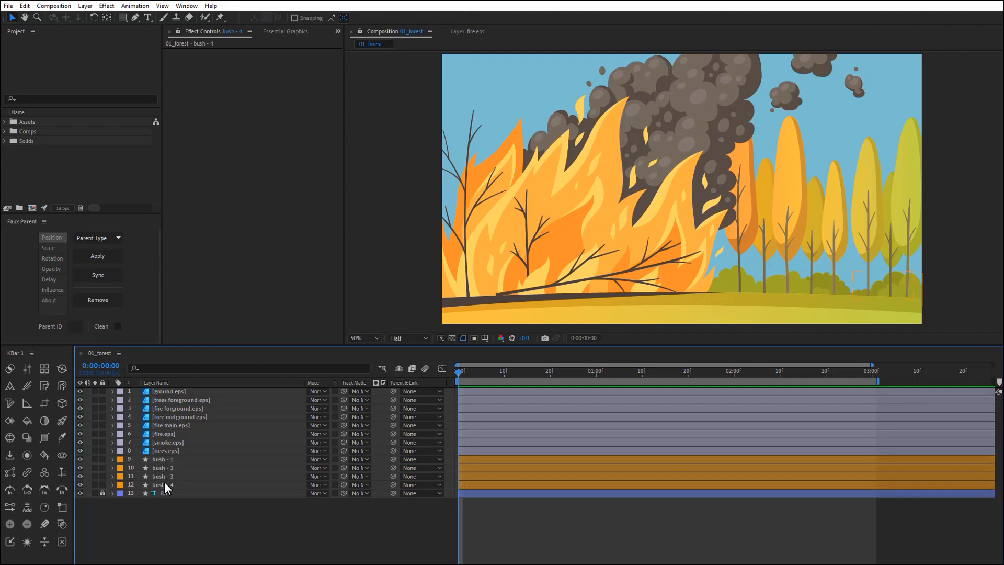
{"action": "left_click", "coordinate": [168, 458], "text": "shift"}
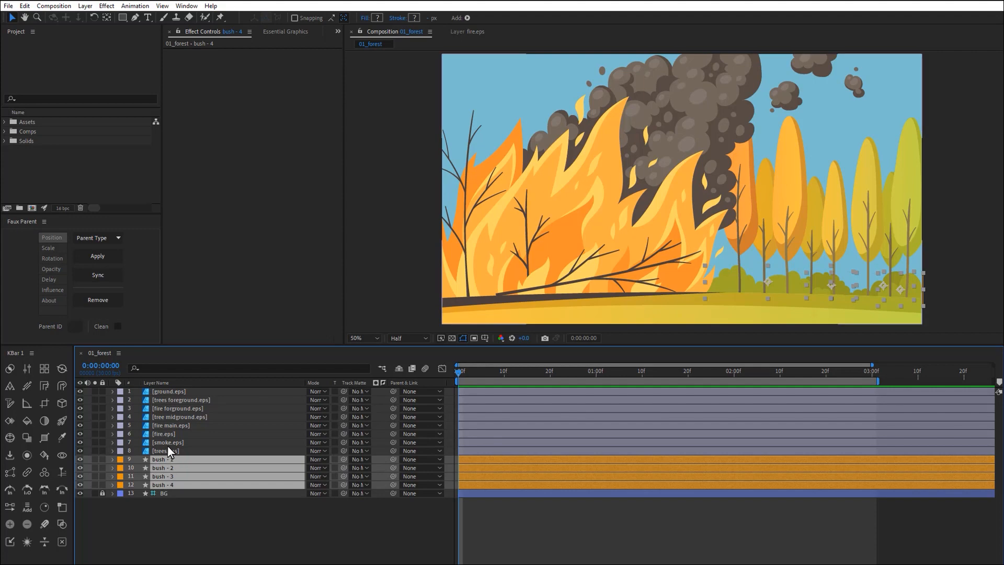
{"action": "left_click", "coordinate": [62, 507], "text": "shift"}
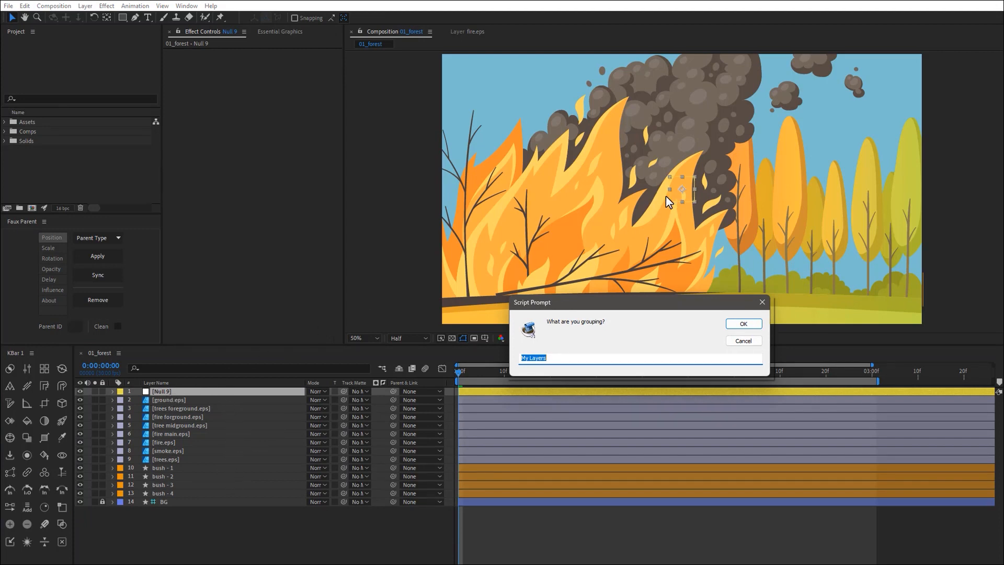
{"action": "type", "text": "bushes"}
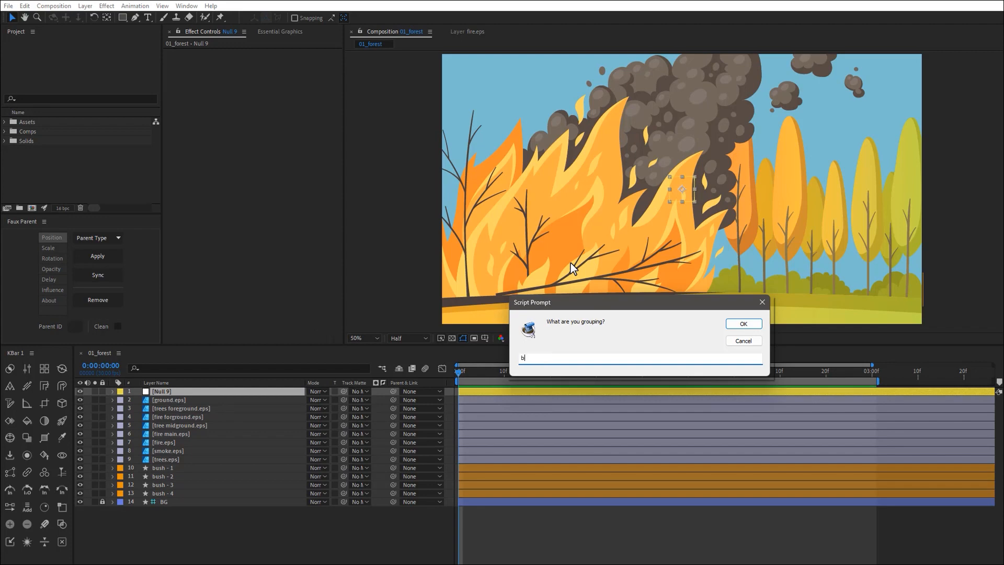
{"action": "type", "text": "ster"}
{"action": "key", "text": "Return"}
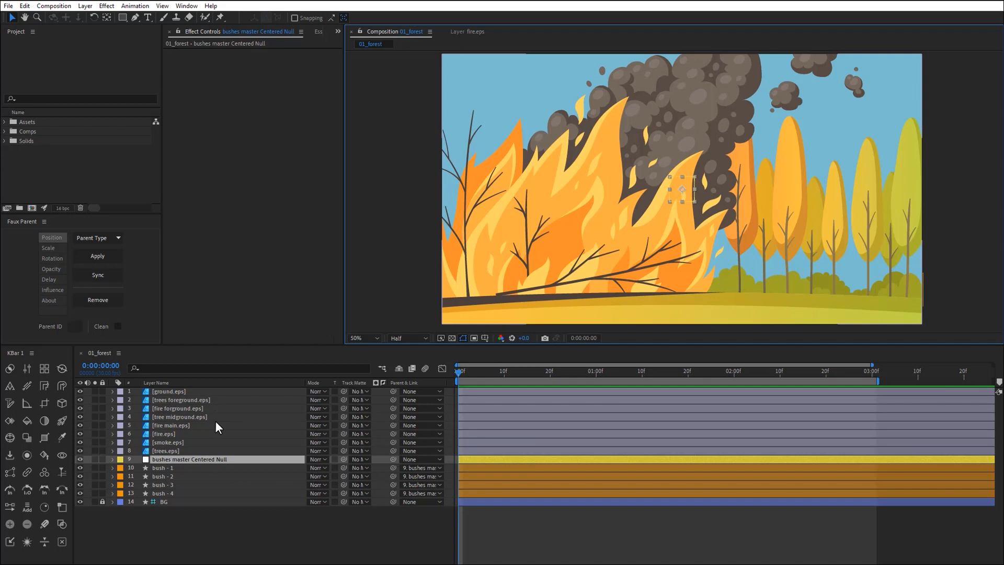
Step: Add a new null object above all the forest layers and name it "faux camera"
{"action": "left_click", "coordinate": [311, 529]}
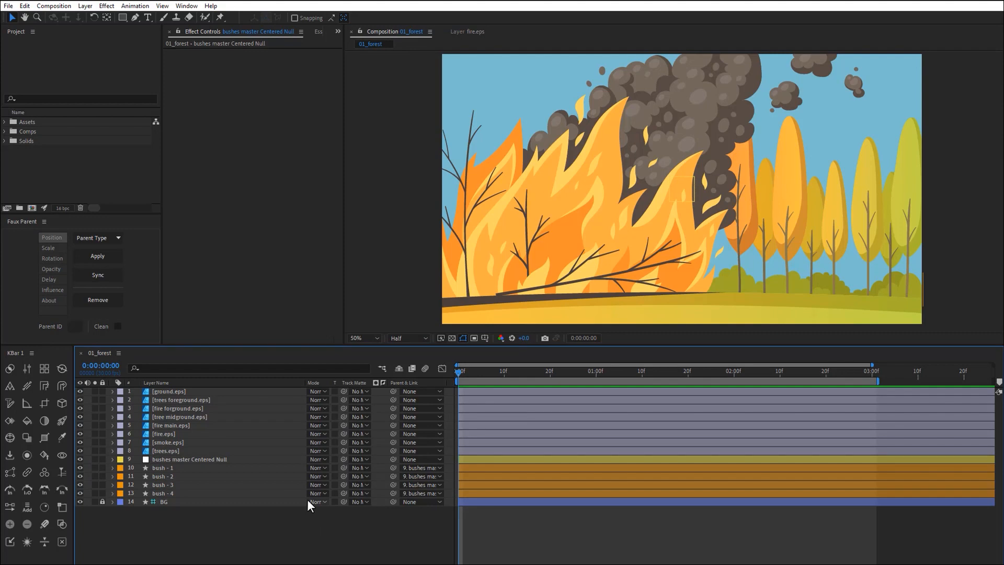
{"action": "key", "text": "ctrl+alt+shift+y"}
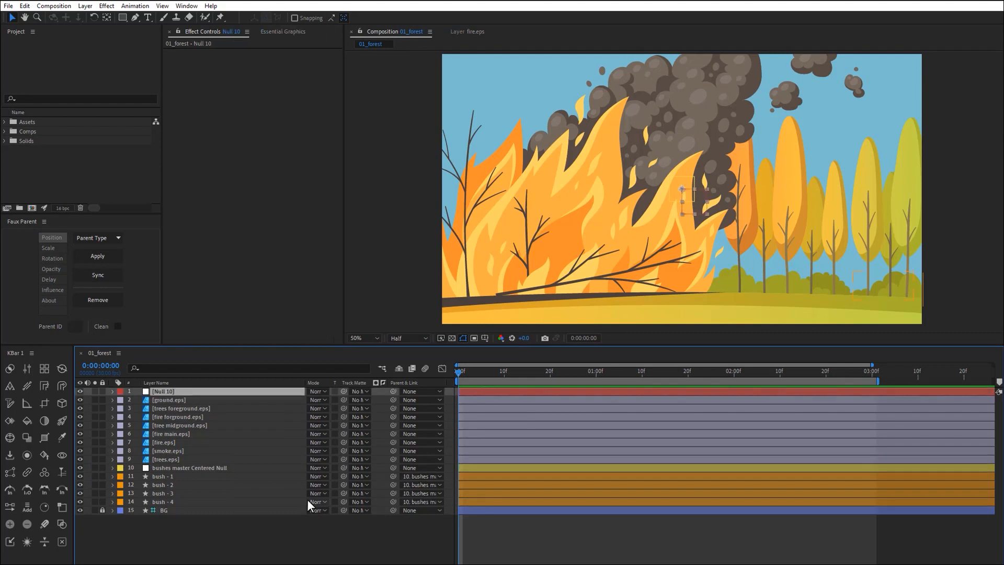
{"action": "key", "text": "Return"}
{"action": "type", "text": "fau"}
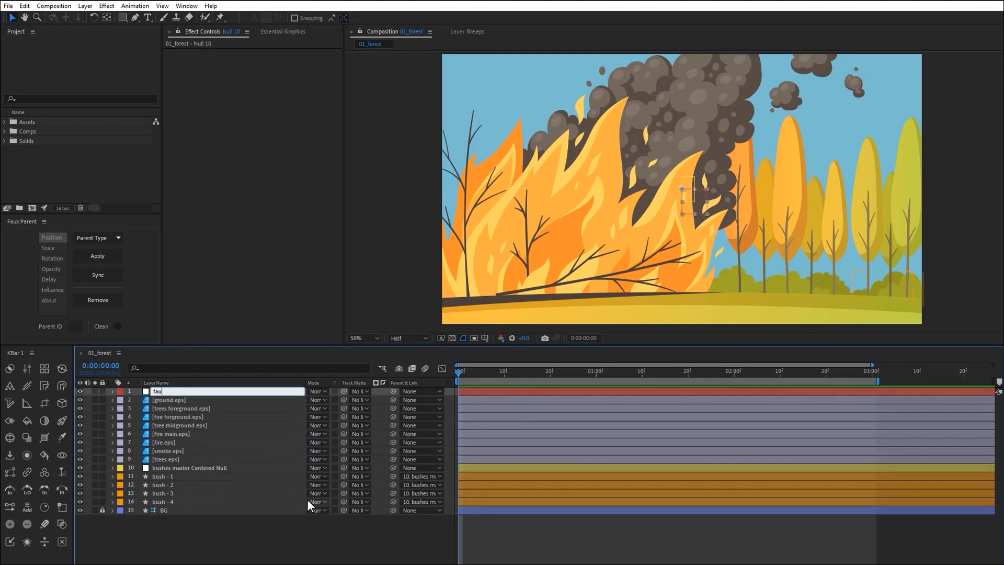
{"action": "type", "text": "x camera"}
{"action": "key", "text": "Return"}
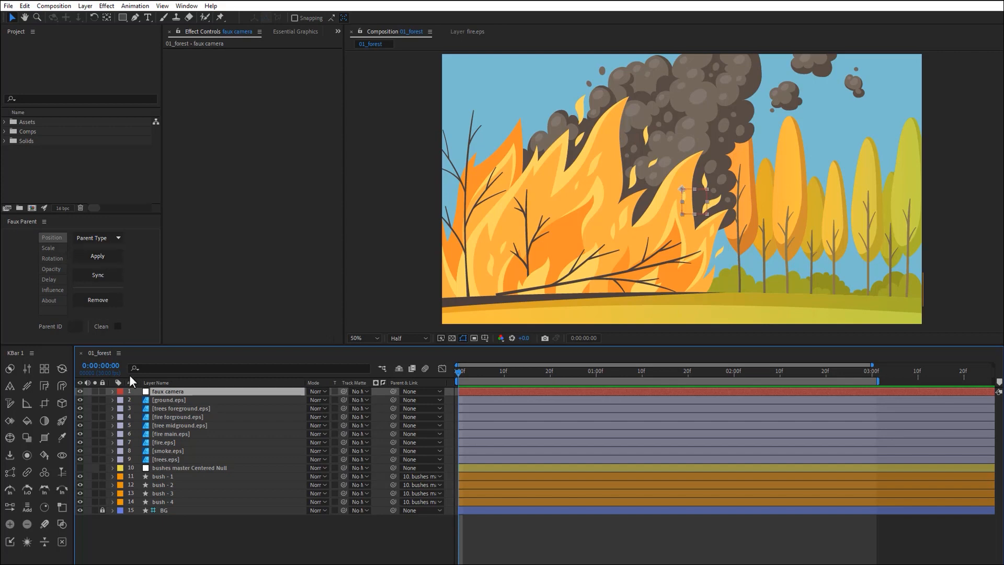
Step: Faux-parent the position of layers ground.eps through bushes master Centered Null to the faux camera null, using type XY and Parent ID 1
{"action": "left_click", "coordinate": [170, 400]}
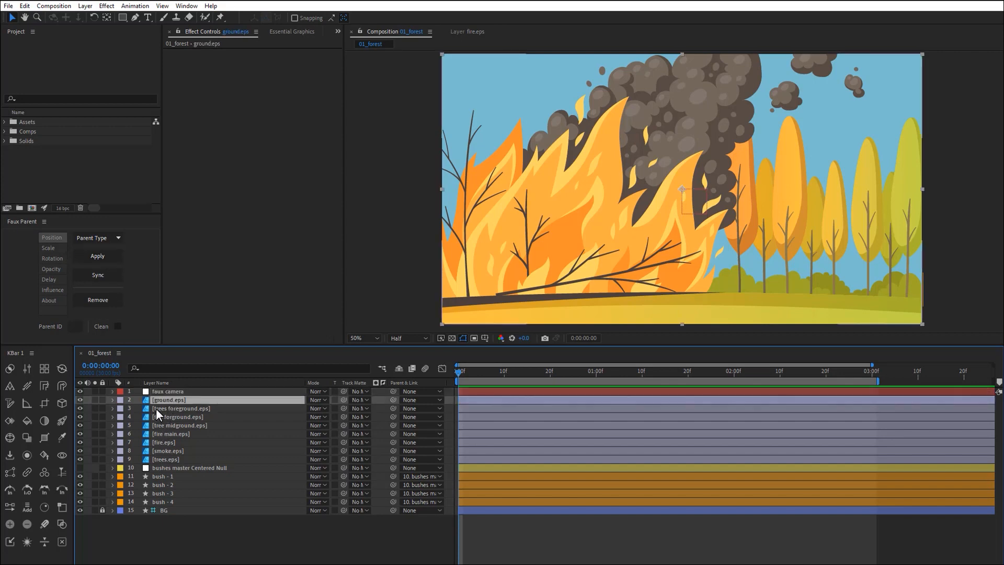
{"action": "left_click", "coordinate": [165, 466], "text": "shift"}
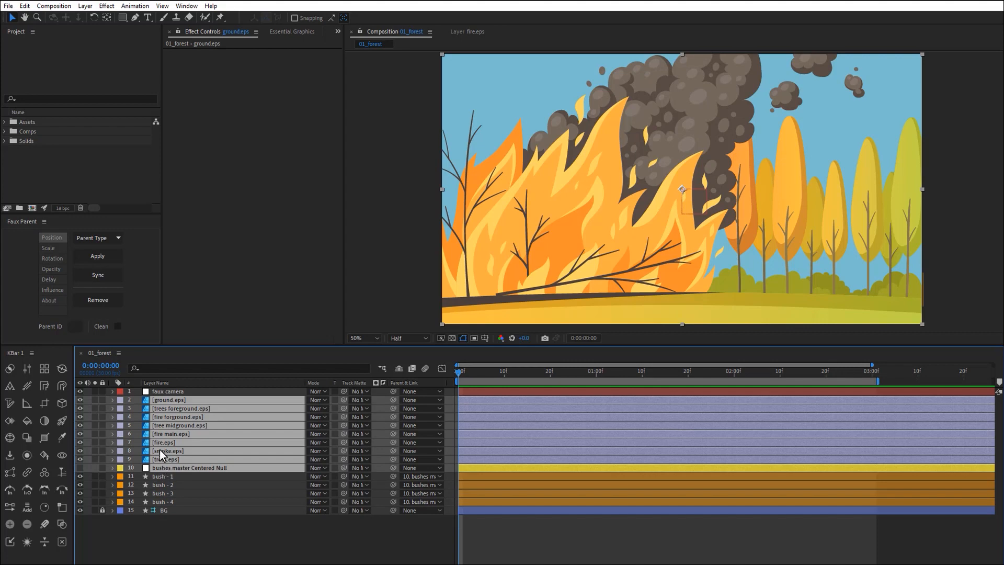
{"action": "left_click", "coordinate": [100, 238]}
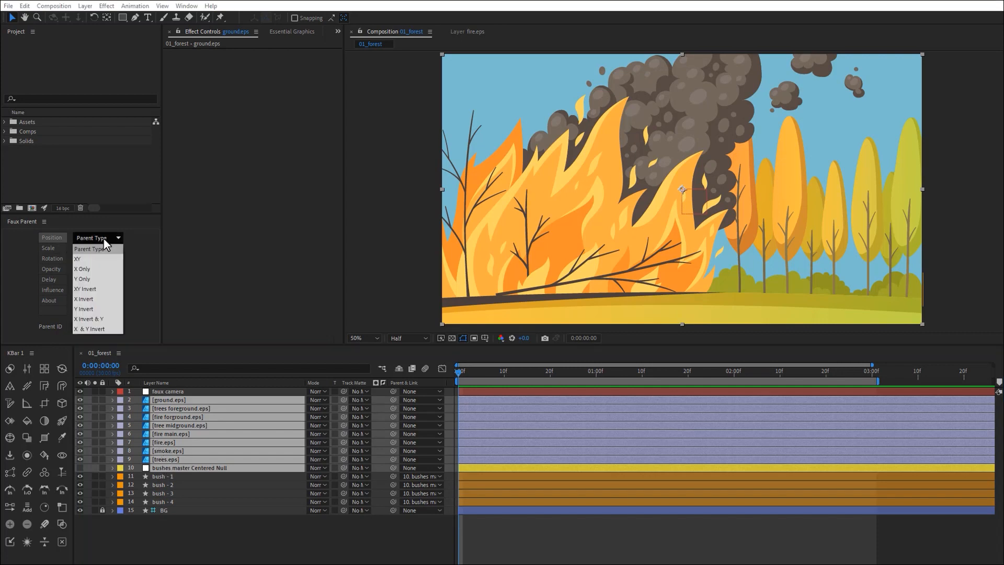
{"action": "left_click", "coordinate": [94, 256]}
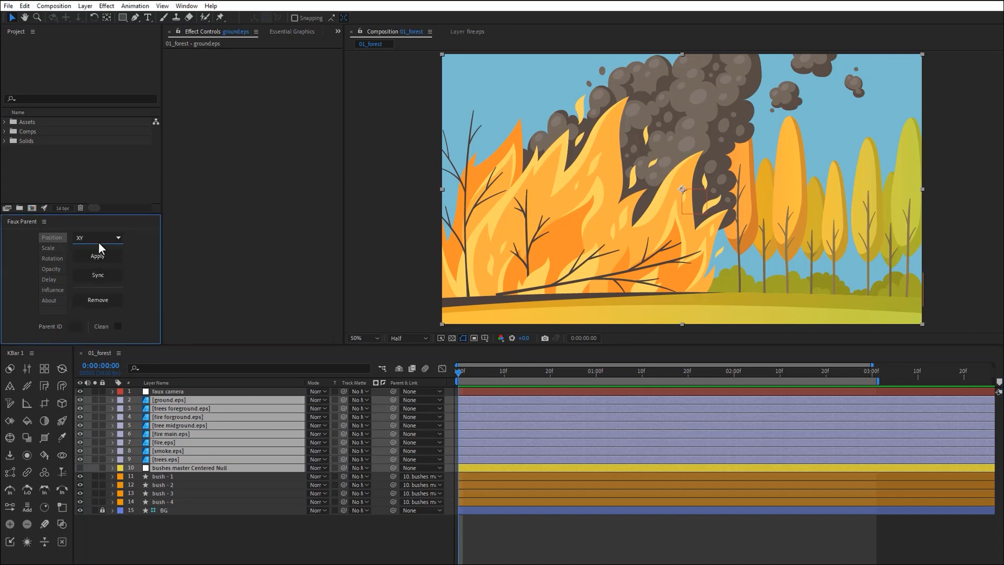
{"action": "left_click", "coordinate": [72, 324]}
{"action": "left_click", "coordinate": [93, 255]}
Step: Faux-parent the scale of the same layers, ground.eps through bushes master Centered Null, to the faux camera null with type XY
{"action": "left_click", "coordinate": [169, 398], "text": "shift"}
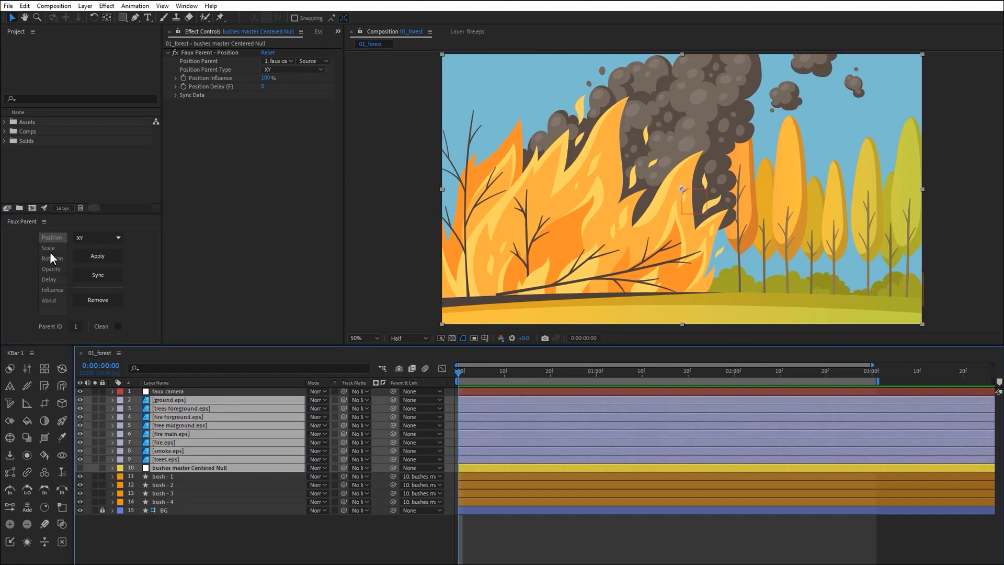
{"action": "left_click", "coordinate": [94, 238]}
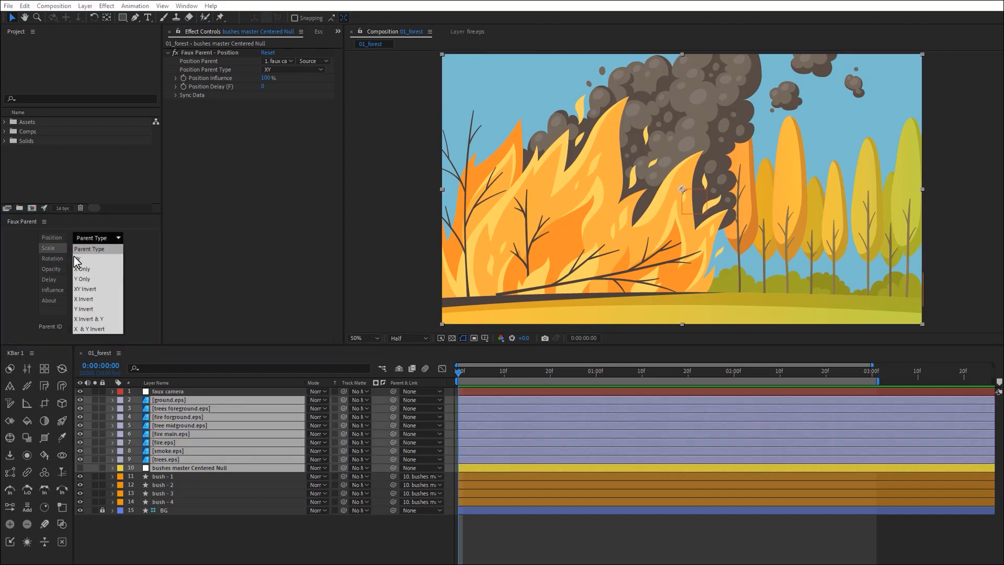
{"action": "left_click", "coordinate": [91, 256]}
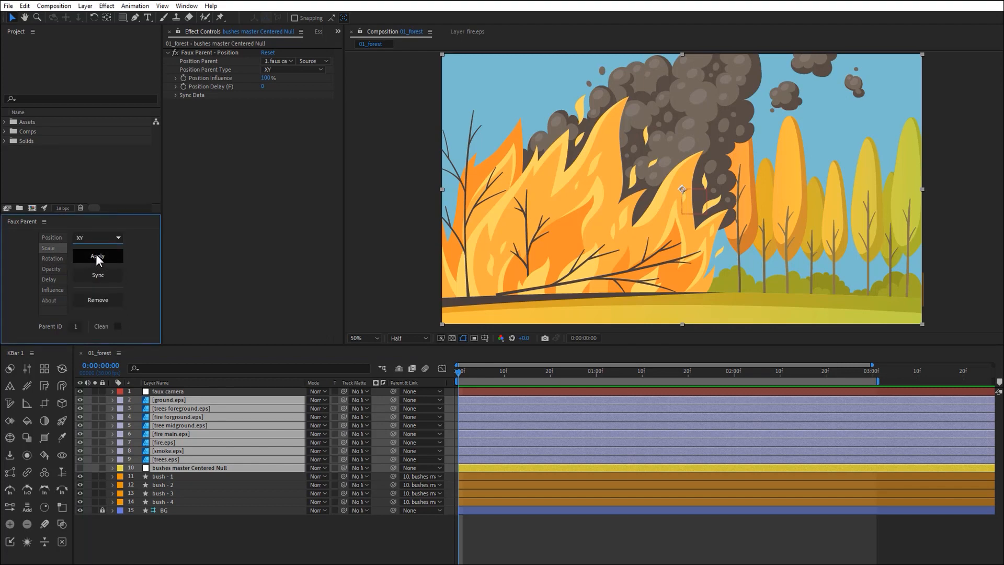
{"action": "left_click", "coordinate": [95, 254]}
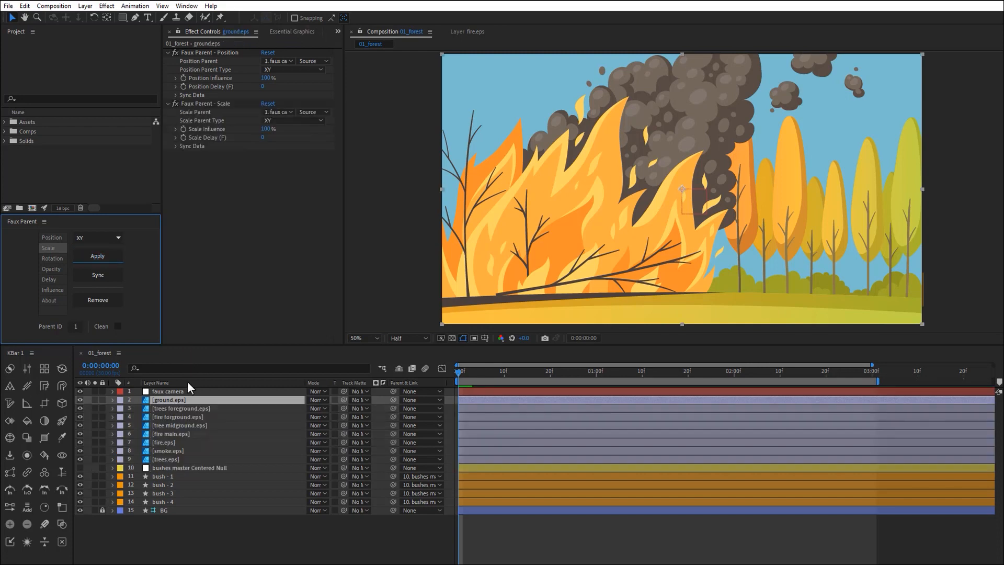
Step: Try moving the faux camera null slightly in the composition to test the parented layers, and undo the move
{"action": "left_click", "coordinate": [184, 390]}
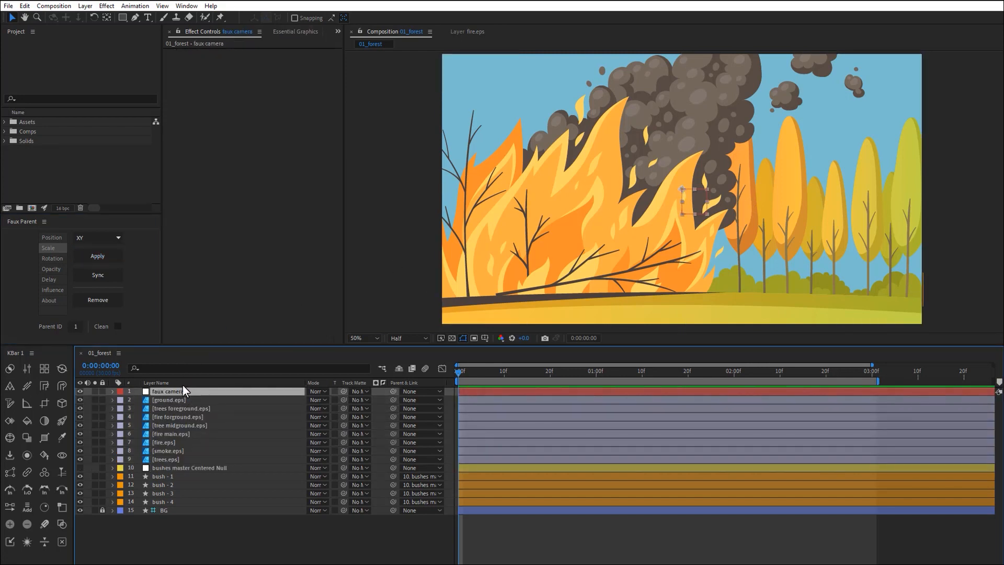
{"action": "mouse_move", "coordinate": [691, 201]}
{"action": "left_mouse_down"}
{"action": "mouse_move", "coordinate": [653, 199]}
{"action": "mouse_move", "coordinate": [695, 210]}
{"action": "left_mouse_up"}
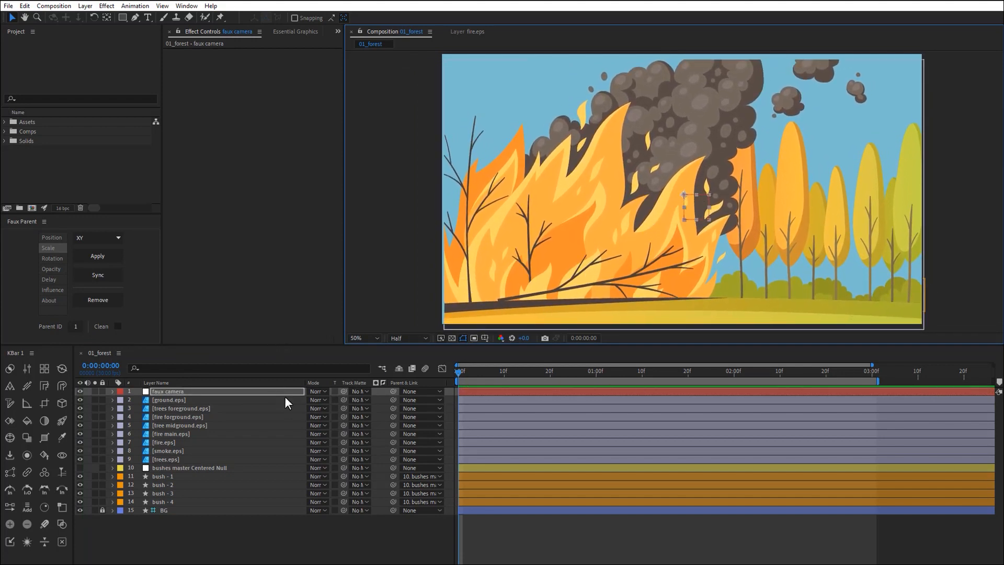
{"action": "key", "text": "ctrl+z"}
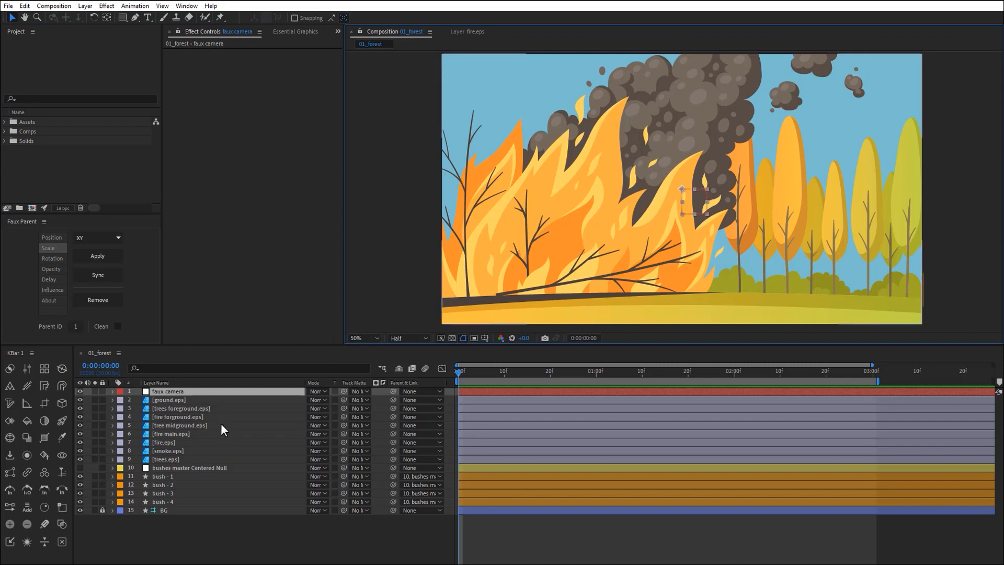
Step: Open Faux Parent's Influence settings and try the top-down layer selection from ground.eps to the bushes master null, leaving nothing selected
{"action": "left_click", "coordinate": [163, 398]}
{"action": "left_click", "coordinate": [164, 465], "text": "shift"}
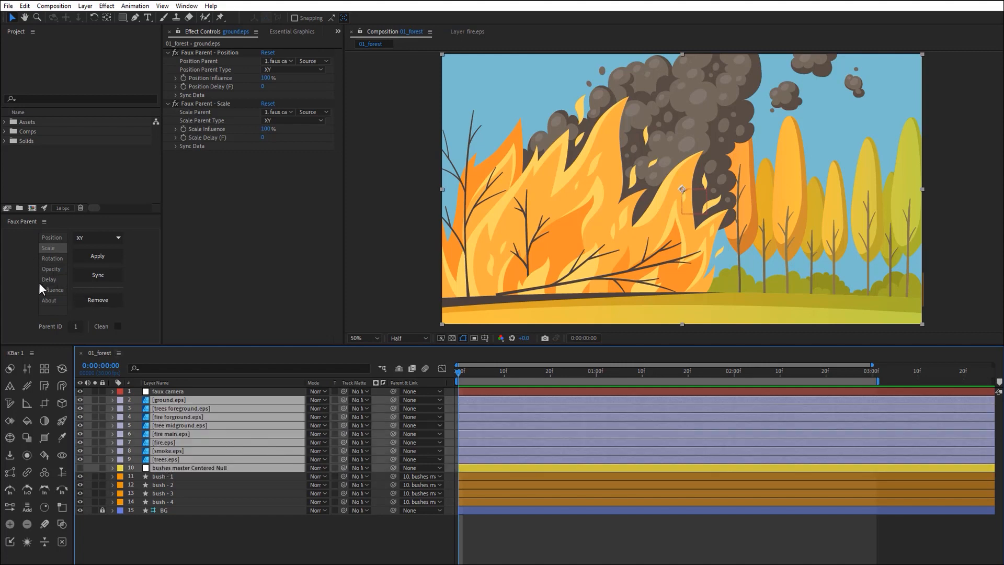
{"action": "left_click", "coordinate": [53, 289]}
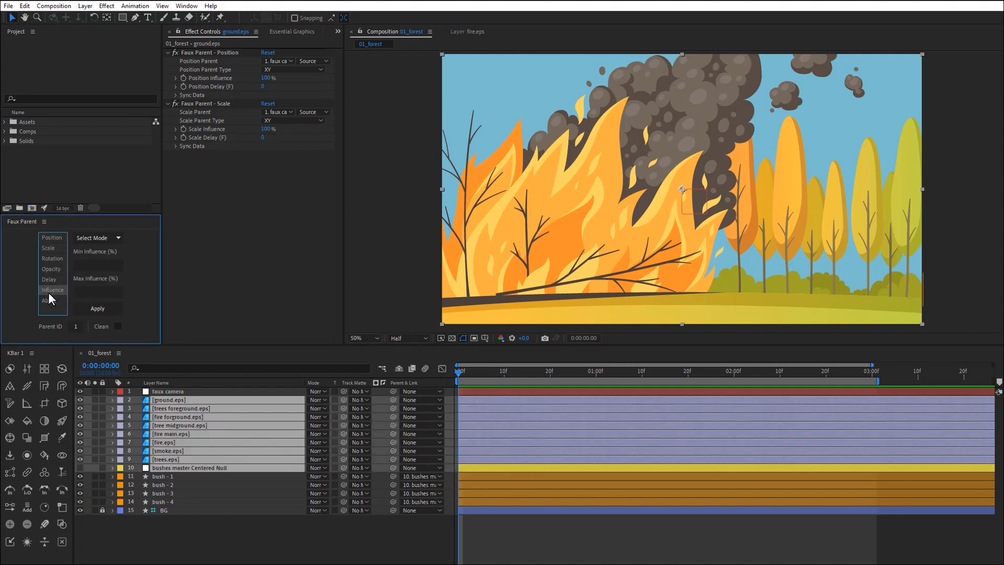
{"action": "left_click", "coordinate": [158, 521]}
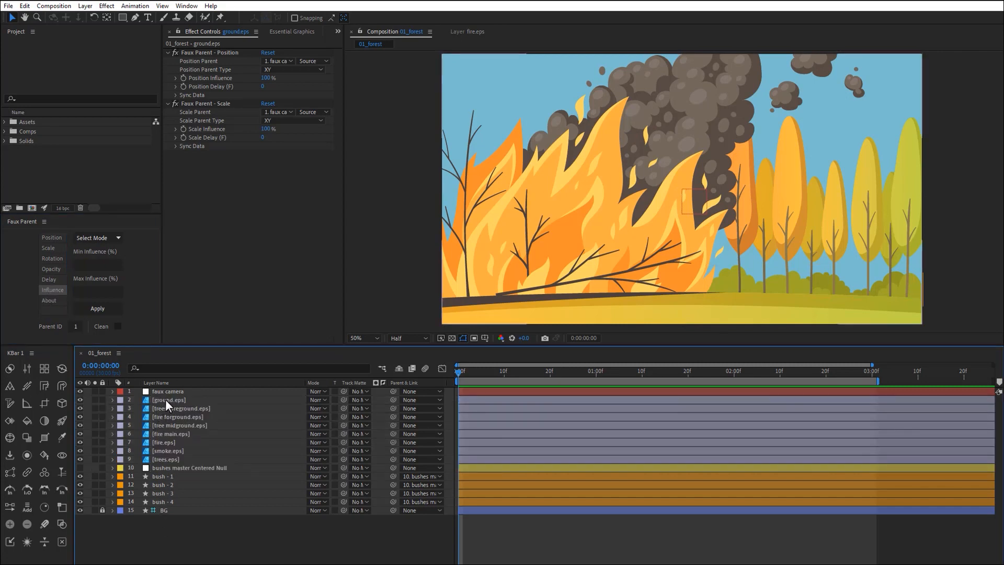
{"action": "left_click", "coordinate": [165, 399]}
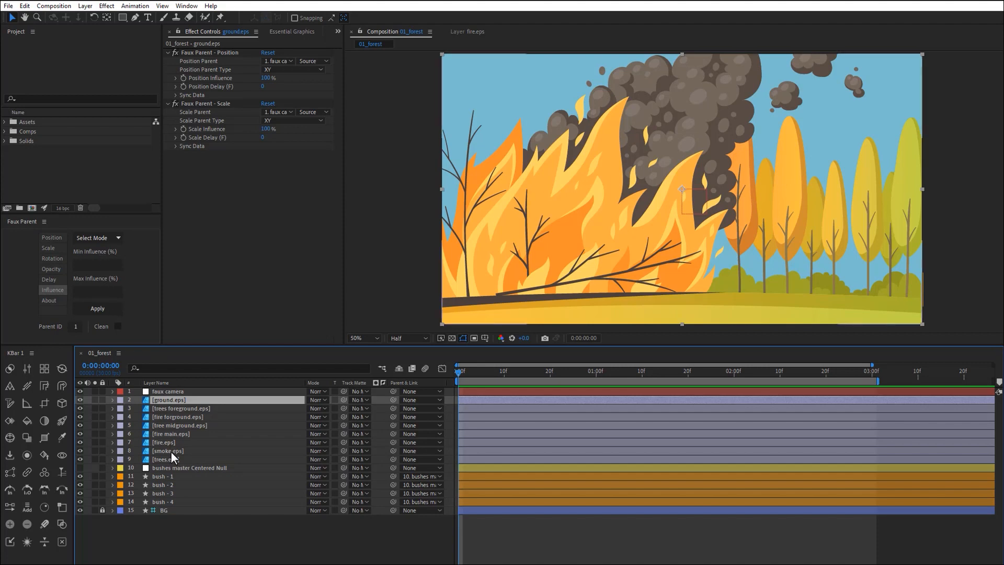
{"action": "left_click", "coordinate": [172, 466], "text": "shift"}
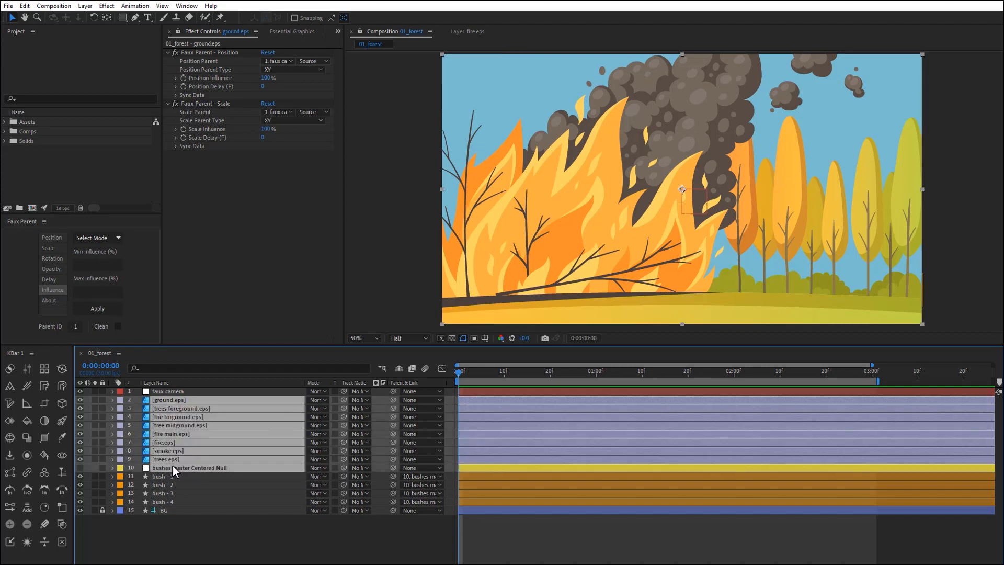
{"action": "left_click", "coordinate": [158, 522]}
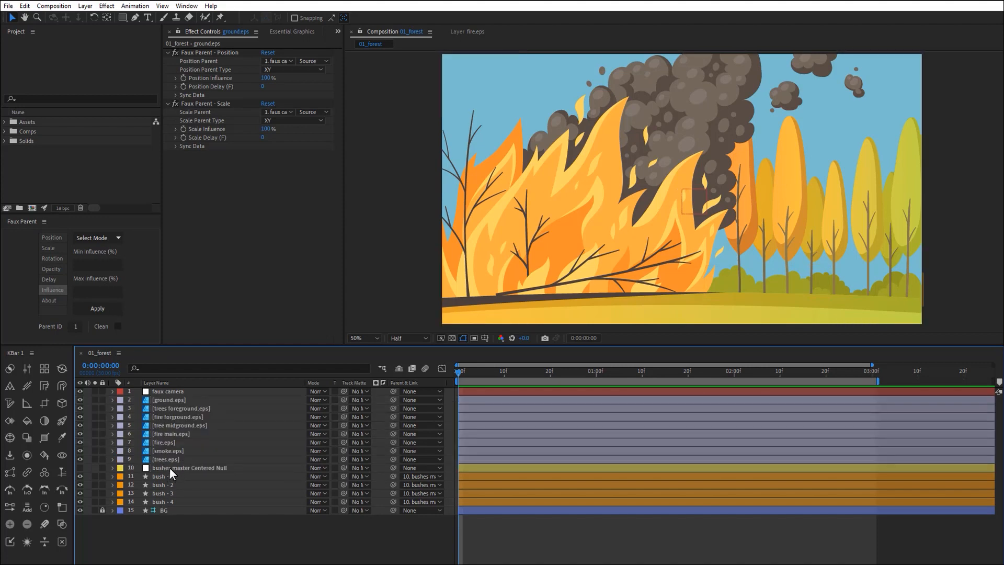
Step: Apply SEQ Position influence from 5% to 100% across the layers, selected from the bushes master null up to ground.eps
{"action": "left_click", "coordinate": [169, 467]}
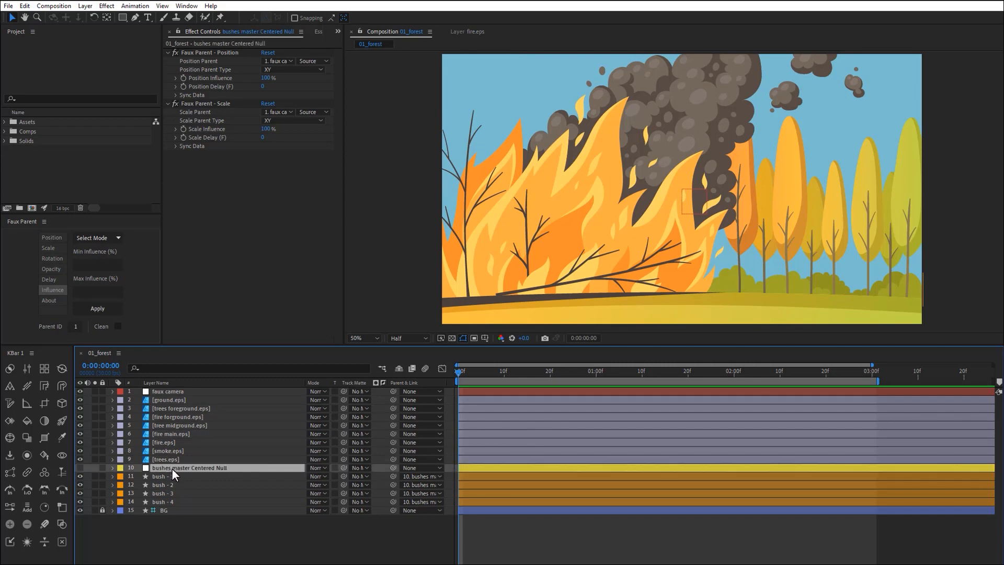
{"action": "left_click", "coordinate": [163, 400], "text": "shift"}
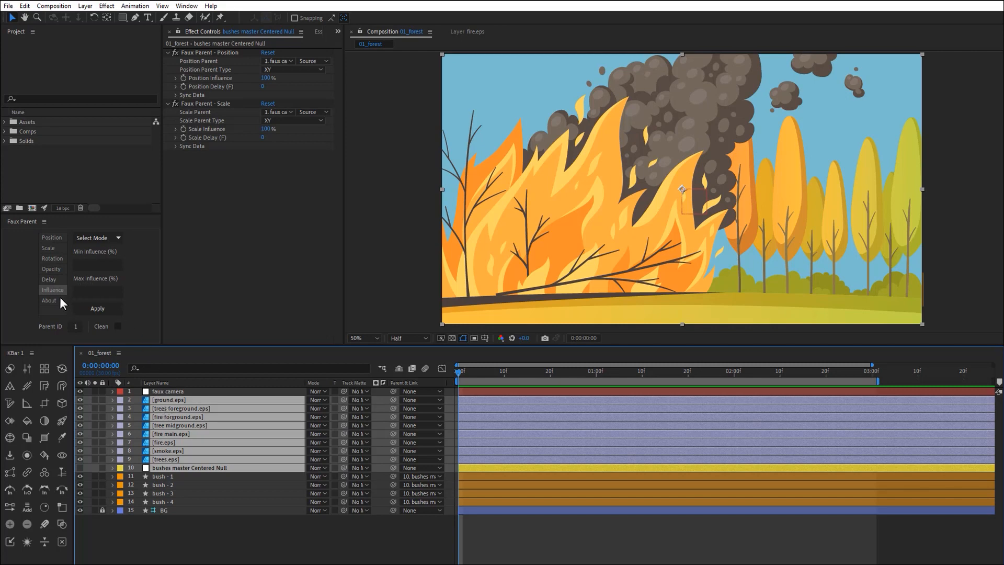
{"action": "left_click", "coordinate": [116, 238]}
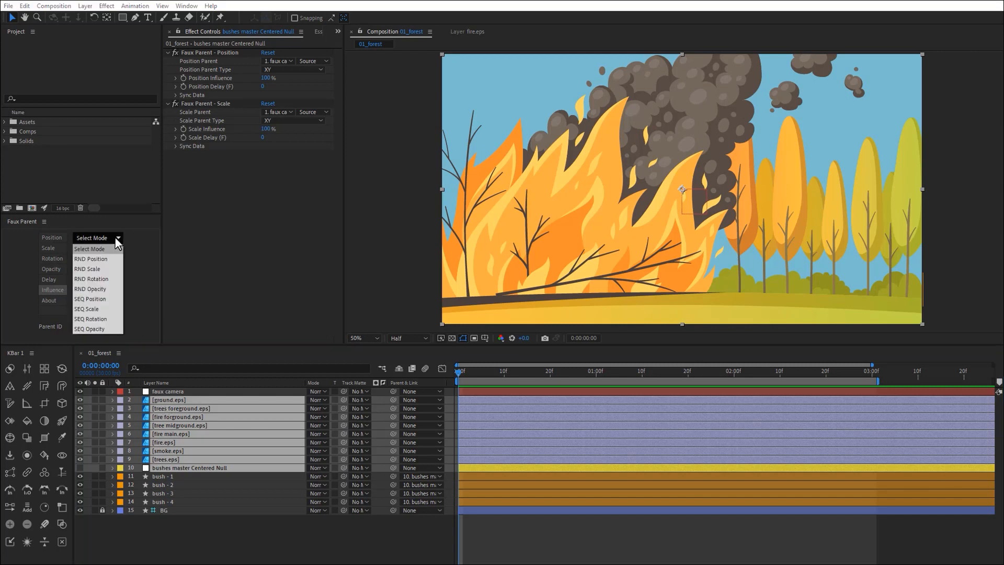
{"action": "left_click", "coordinate": [98, 299]}
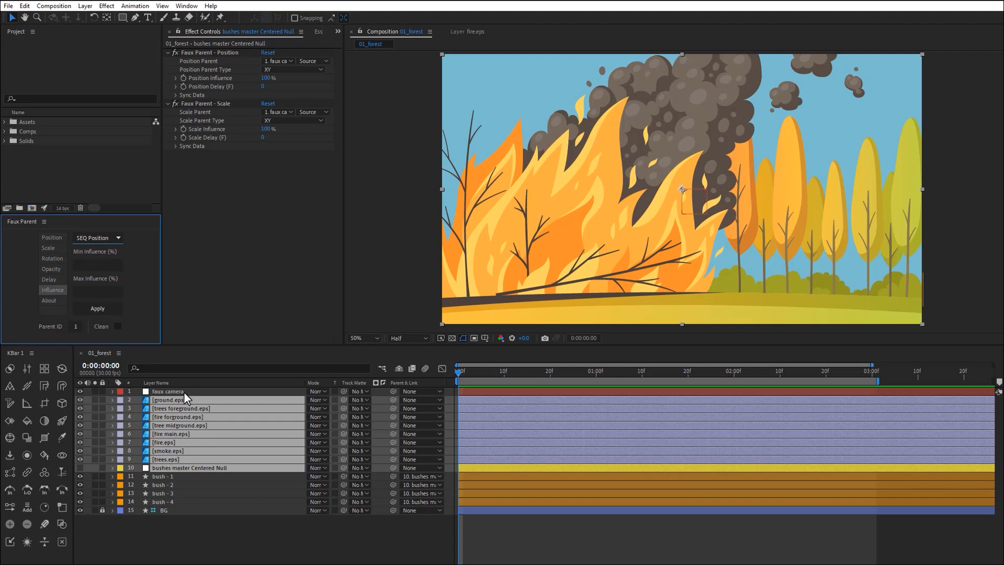
{"action": "left_click", "coordinate": [88, 263]}
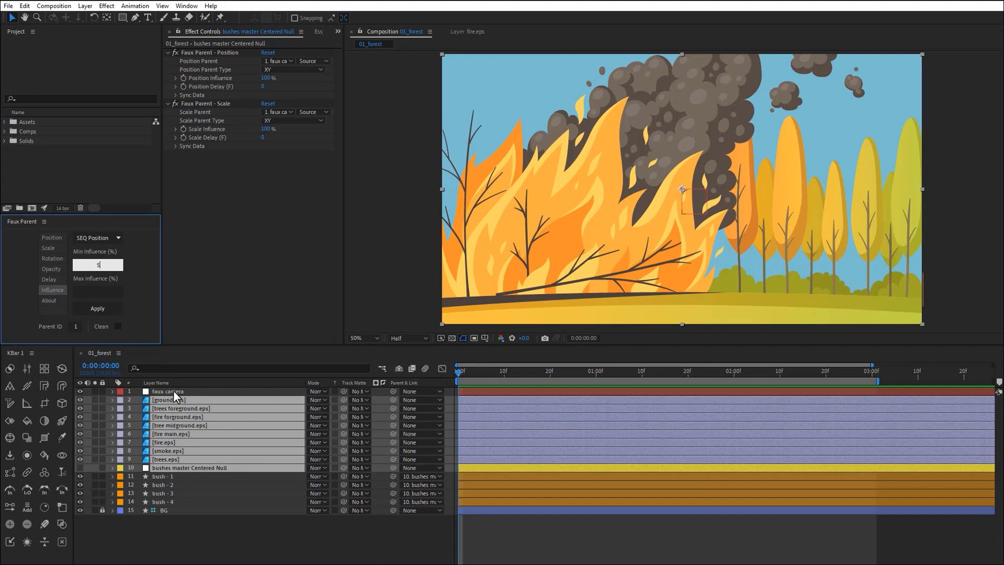
{"action": "left_click", "coordinate": [88, 290]}
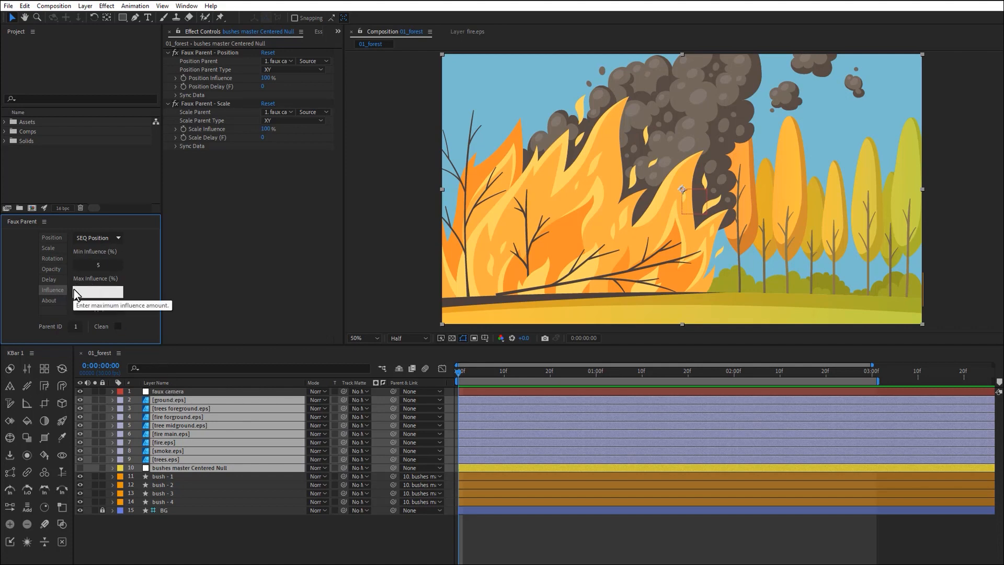
{"action": "type", "text": "100"}
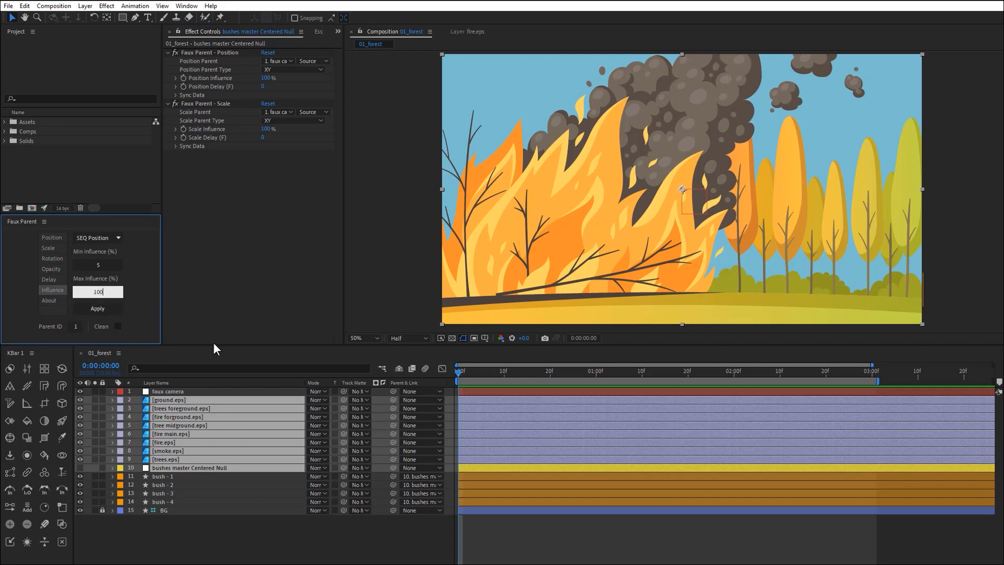
{"action": "left_click", "coordinate": [89, 309]}
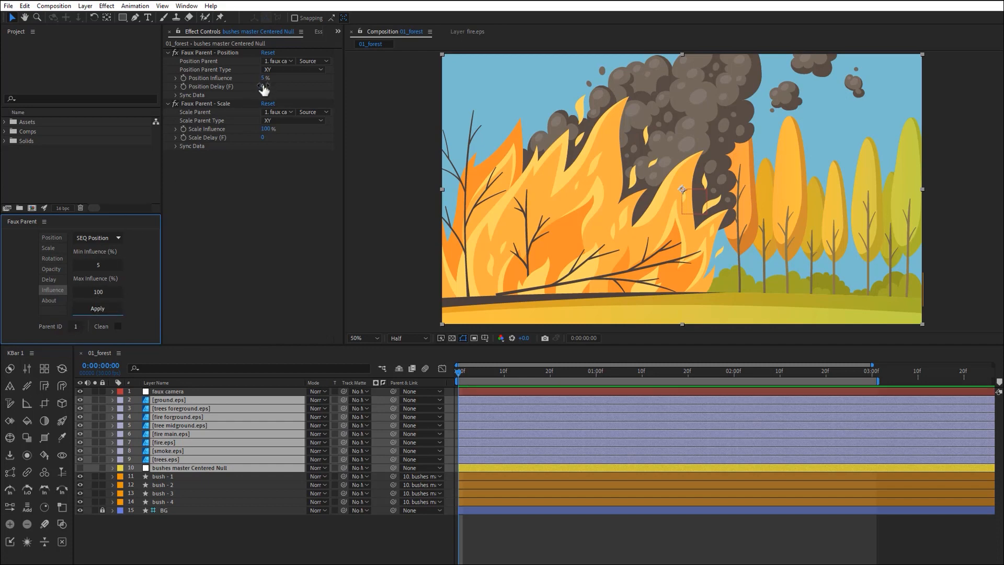
Step: Check the Position Influence value of each layer one by one, from the bushes master null up to ground.eps
{"action": "left_click", "coordinate": [178, 464]}
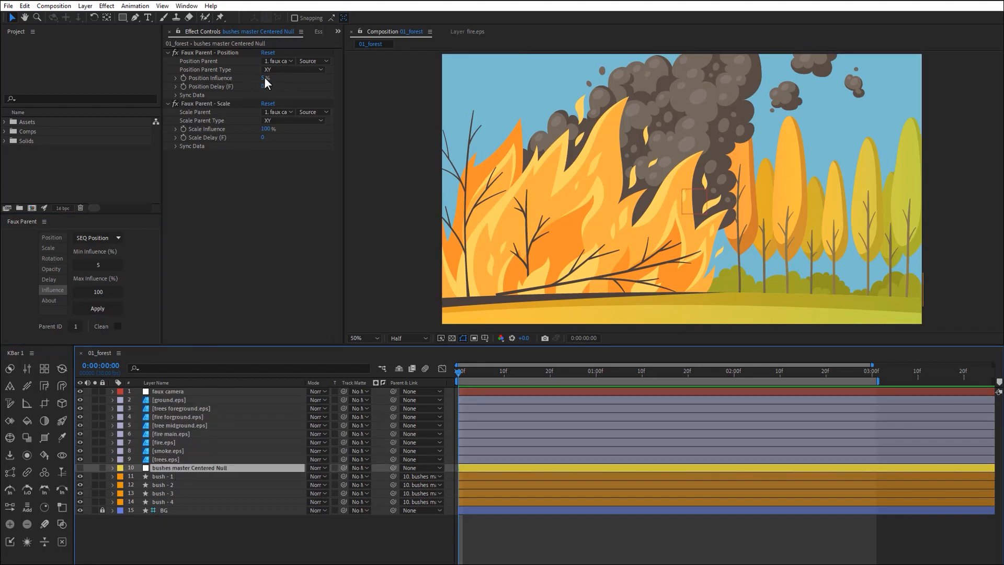
{"action": "key", "text": "ctrl+Up"}
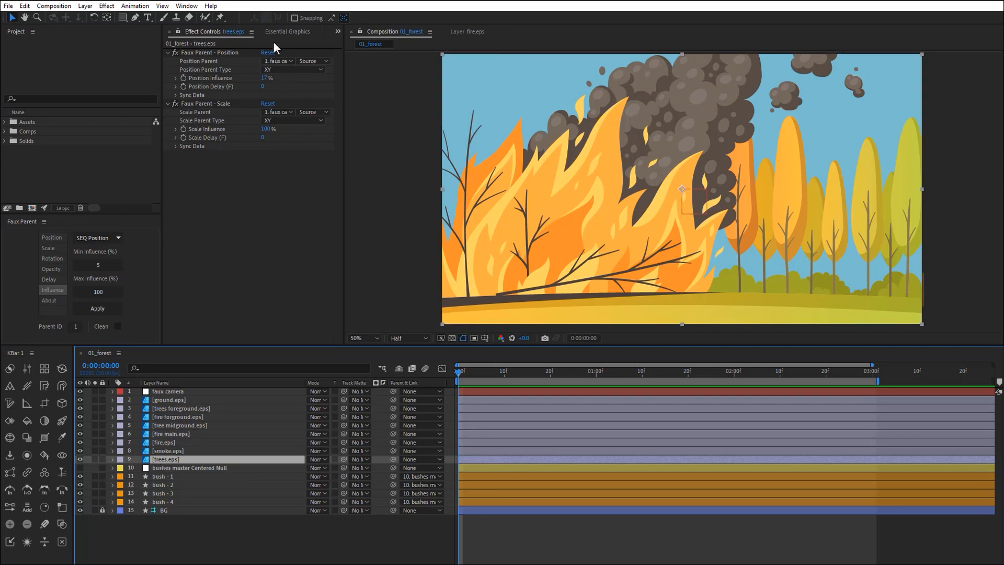
{"action": "key", "text": "ctrl+Up"}
{"action": "key", "text": "ctrl+Up"}
{"action": "key", "text": "ctrl+Up"}
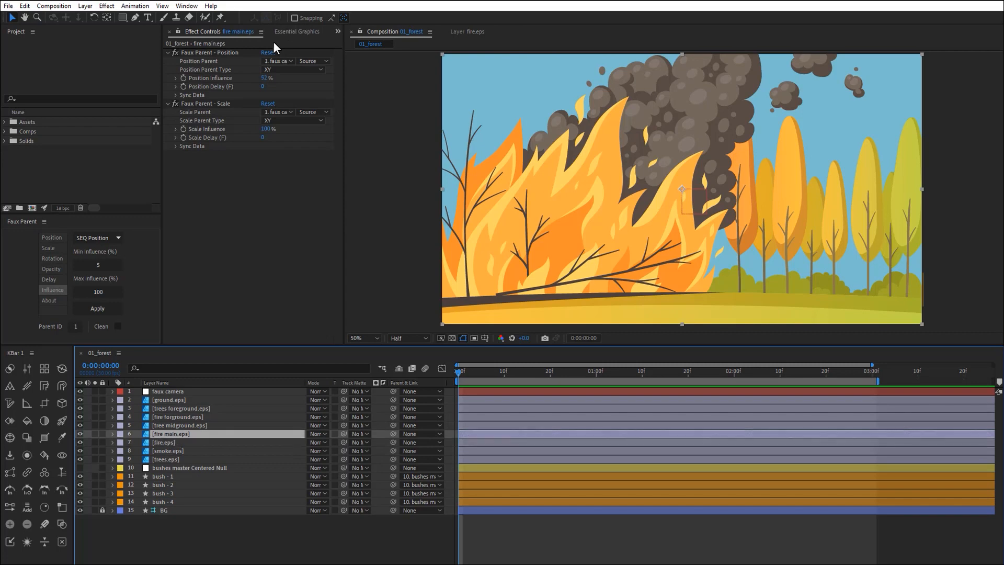
{"action": "key", "text": "ctrl+Up"}
{"action": "key", "text": "ctrl+Up"}
{"action": "key", "text": "ctrl+Up"}
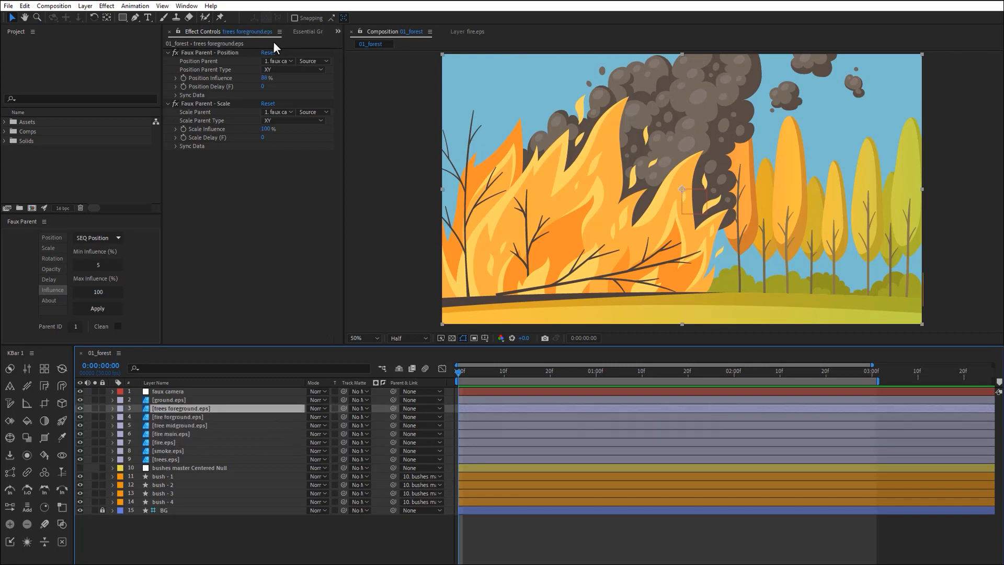
{"action": "key", "text": "ctrl+Up"}
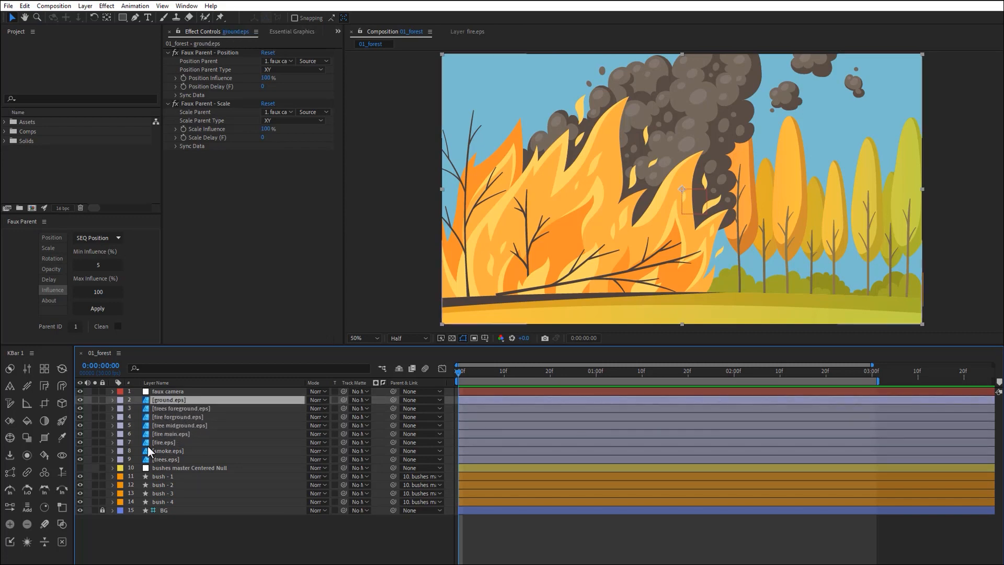
Step: Apply SEQ Scale influence from 70% to 100% to the layers from the bushes master null up to ground.eps, leaving only the null selected
{"action": "left_click", "coordinate": [172, 467]}
{"action": "left_click", "coordinate": [168, 401], "text": "shift"}
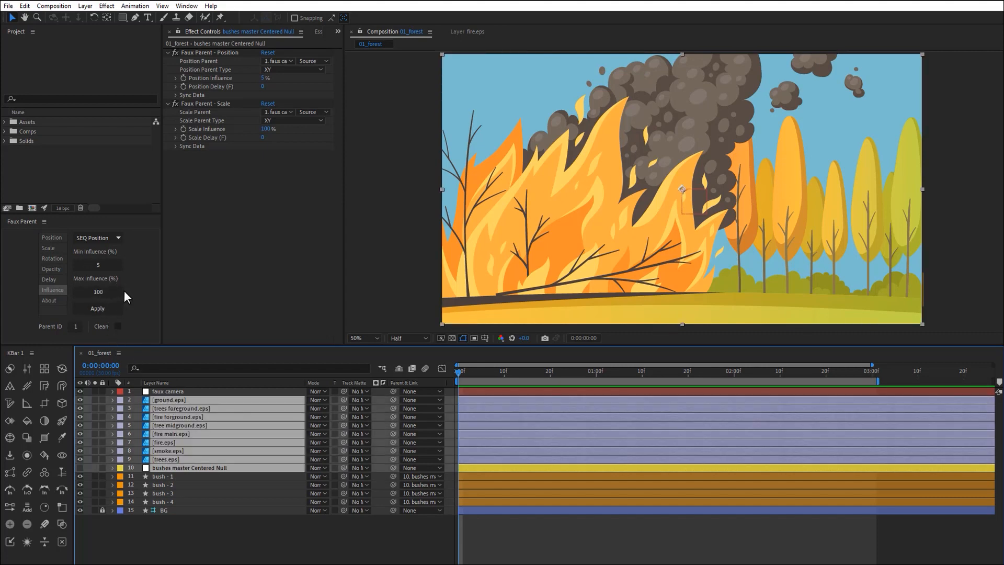
{"action": "left_click", "coordinate": [94, 239]}
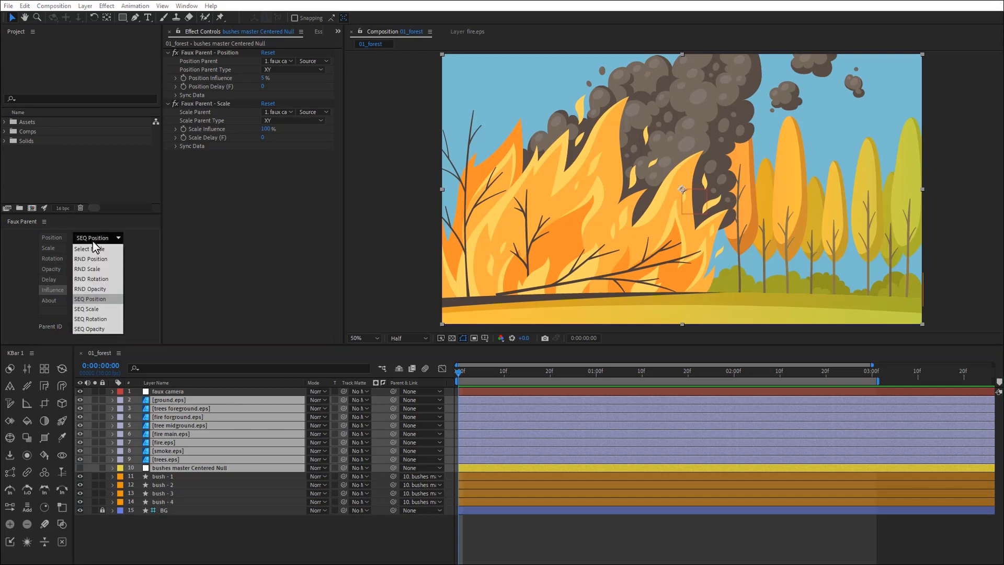
{"action": "left_click", "coordinate": [93, 309]}
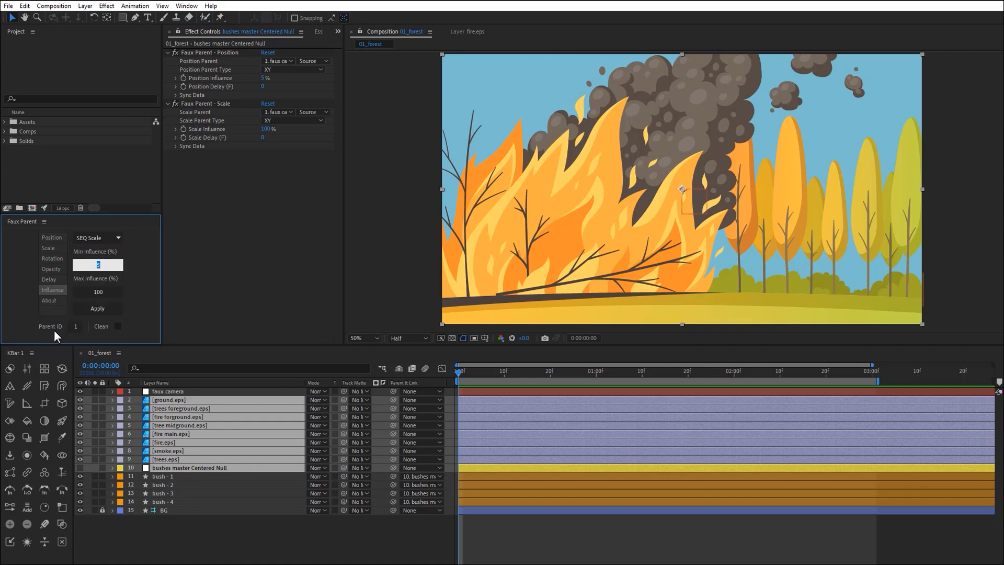
{"action": "type", "text": "70"}
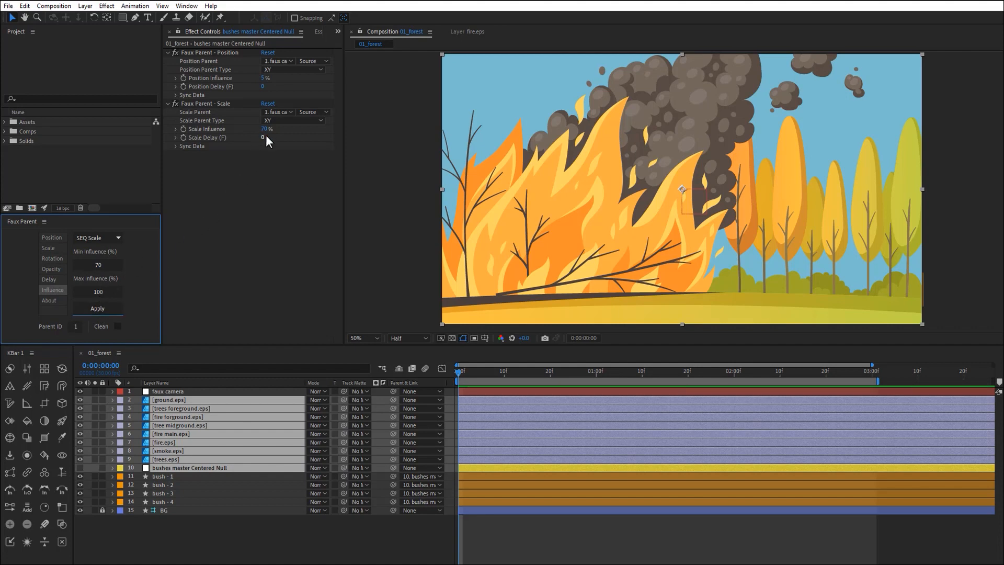
{"action": "left_click", "coordinate": [177, 466]}
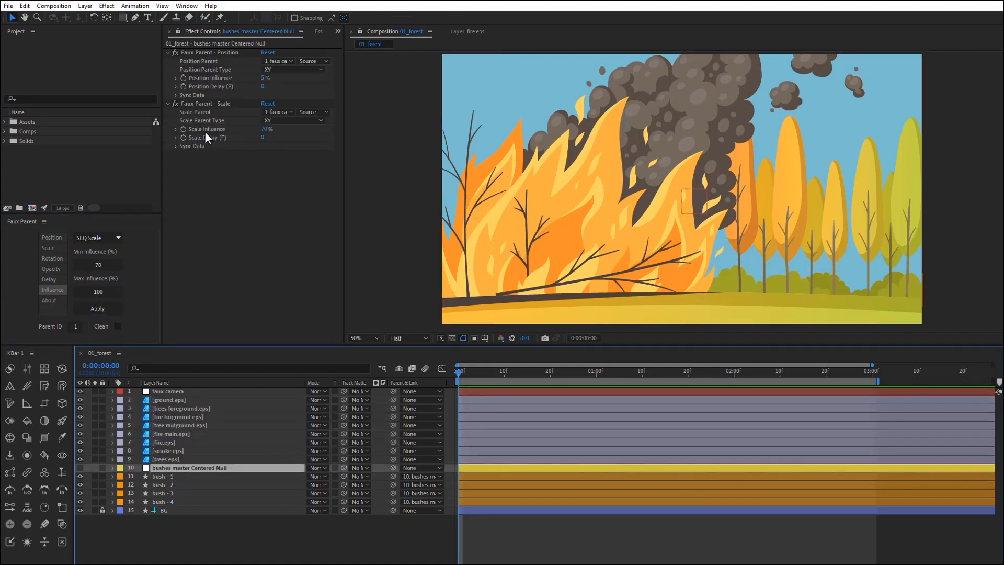
Step: Check the Scale Influence value of each layer one by one, from the bushes master null up to ground.eps
{"action": "key", "text": "ctrl+Up"}
{"action": "key", "text": "ctrl+Up"}
{"action": "key", "text": "ctrl+Up"}
{"action": "key", "text": "ctrl+Up"}
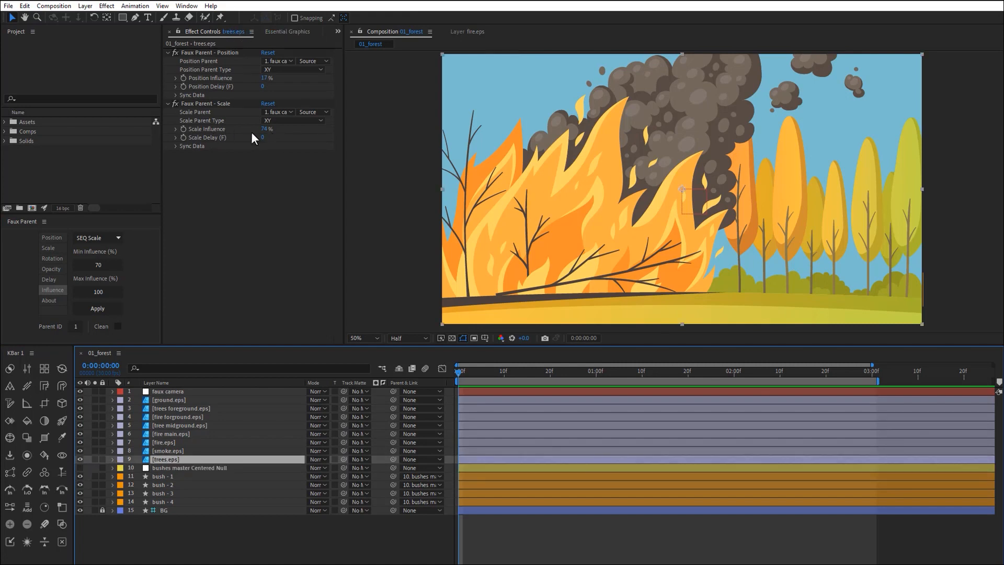
{"action": "key", "text": "ctrl+Up"}
{"action": "key", "text": "ctrl+Up"}
{"action": "key", "text": "ctrl+Up"}
{"action": "key", "text": "ctrl+Up"}
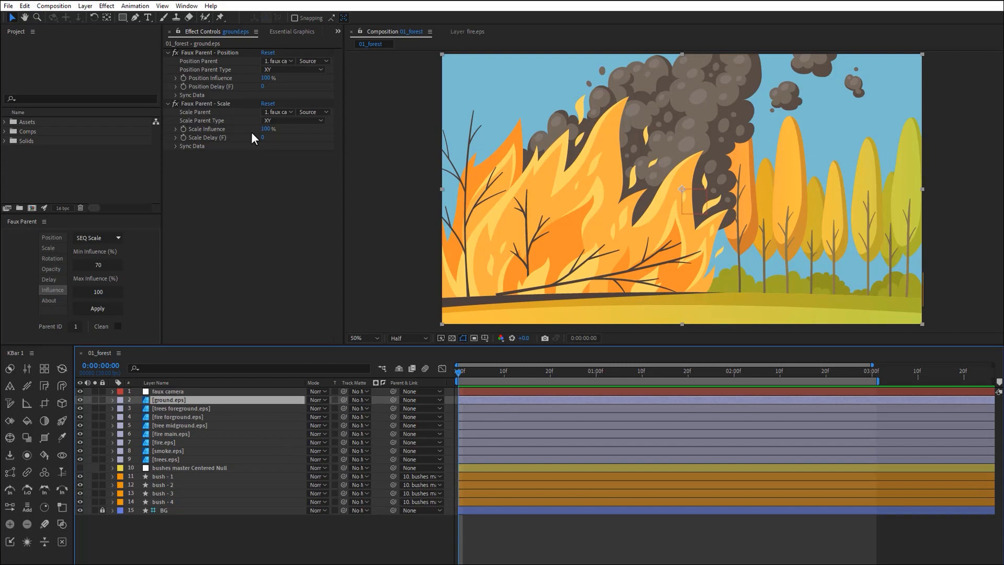
Step: Select the faux camera null, reveal its Position, and try shifting it along X before undoing the shift
{"action": "key", "text": "ctrl+Up"}
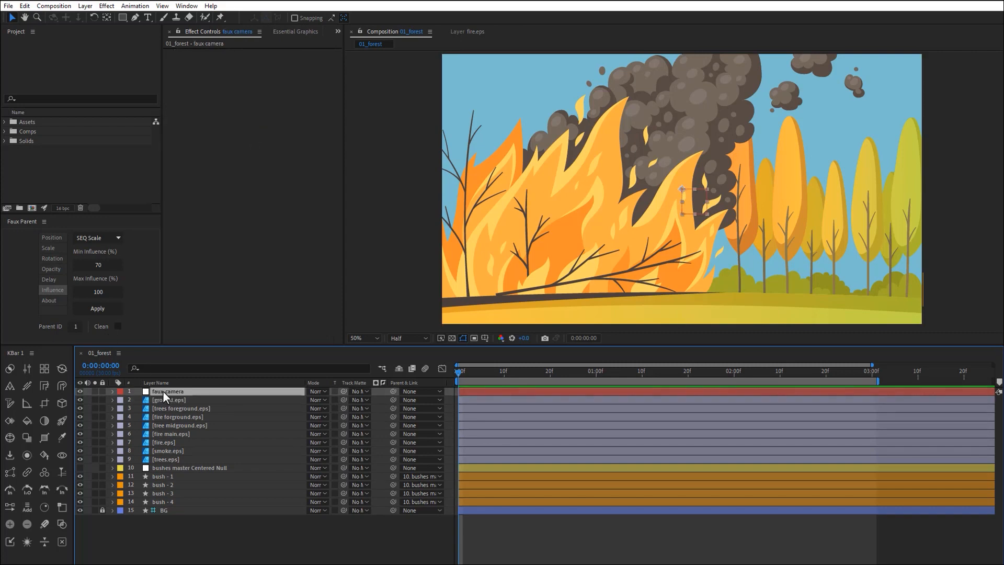
{"action": "key", "text": "p"}
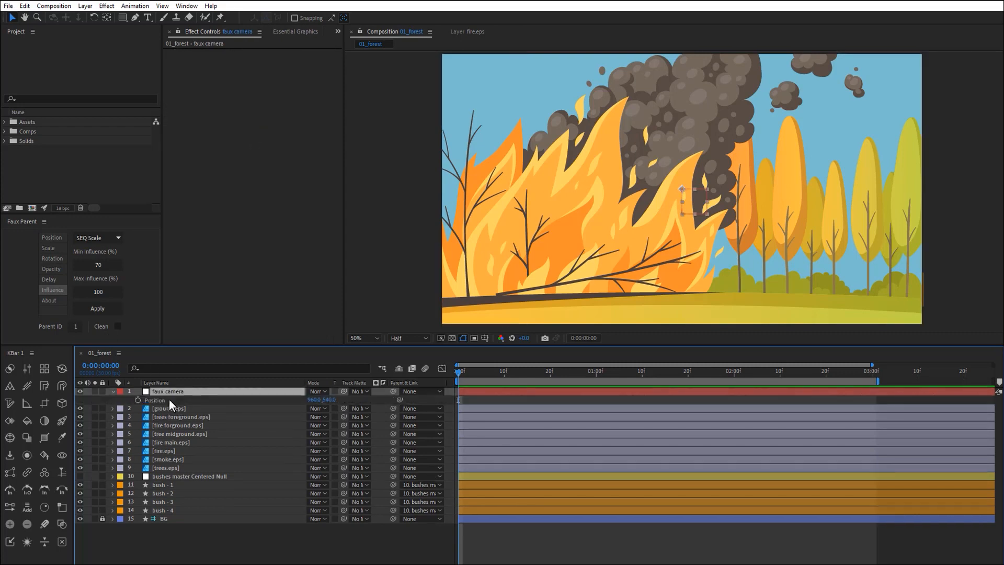
{"action": "left_click_drag", "start_coordinate": [314, 399], "coordinate": [294, 399]}
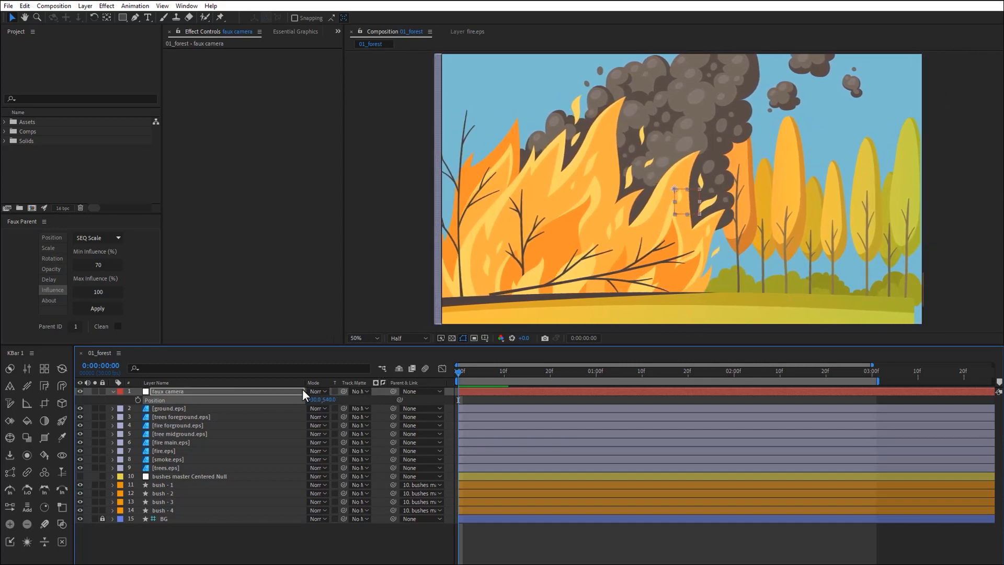
{"action": "key", "text": "ctrl+z"}
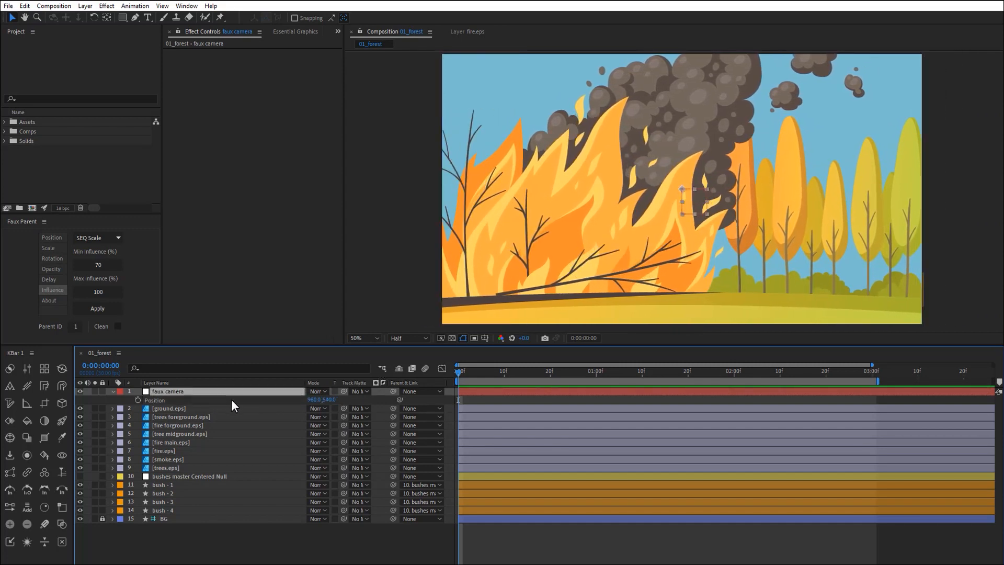
Step: Add Position and Scale keyframes to the faux camera null and move both to the 3-second mark
{"action": "key", "text": "shift+s"}
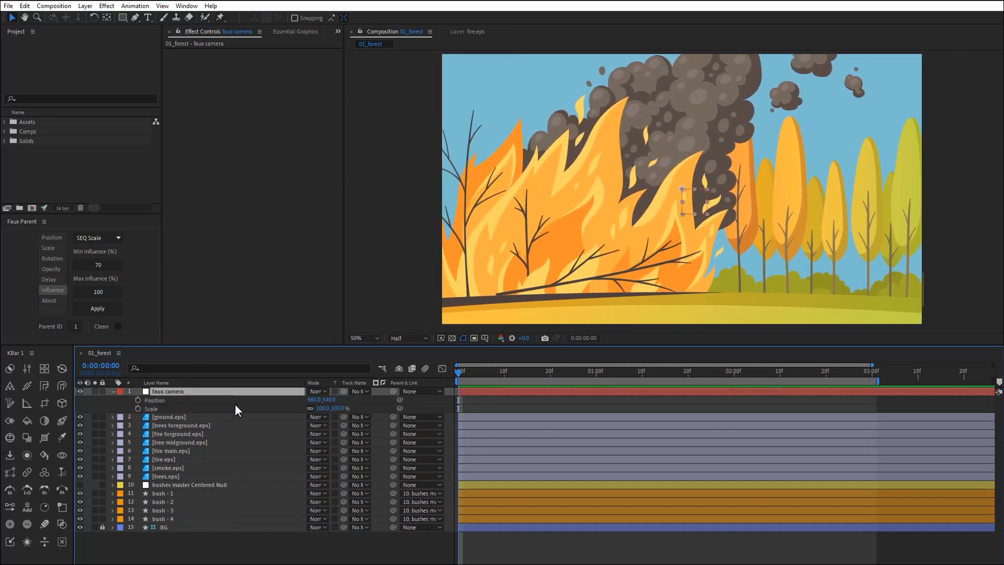
{"action": "left_click", "coordinate": [137, 400]}
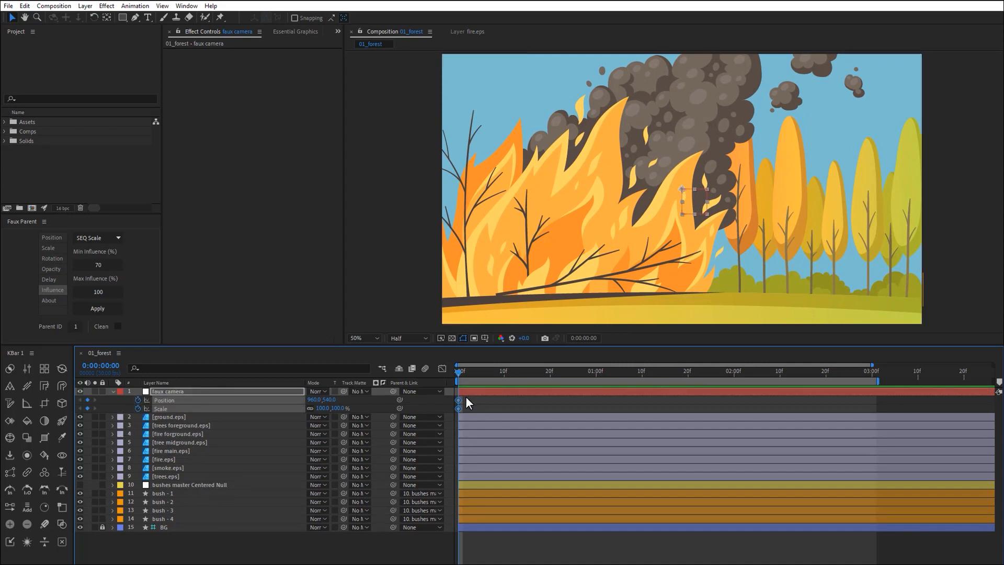
{"action": "left_click_drag", "start_coordinate": [478, 407], "coordinate": [726, 401]}
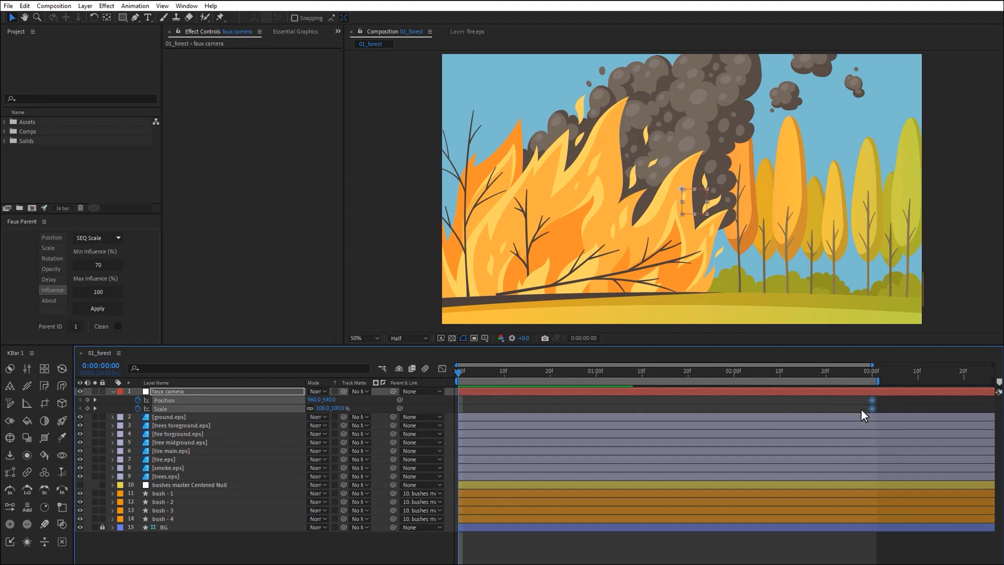
Step: Keyframe the faux camera's starting pose at frame 0 with Scale 173% and Position about 1895, 453
{"action": "left_click", "coordinate": [359, 407]}
{"action": "left_click_drag", "start_coordinate": [337, 410], "coordinate": [350, 410]}
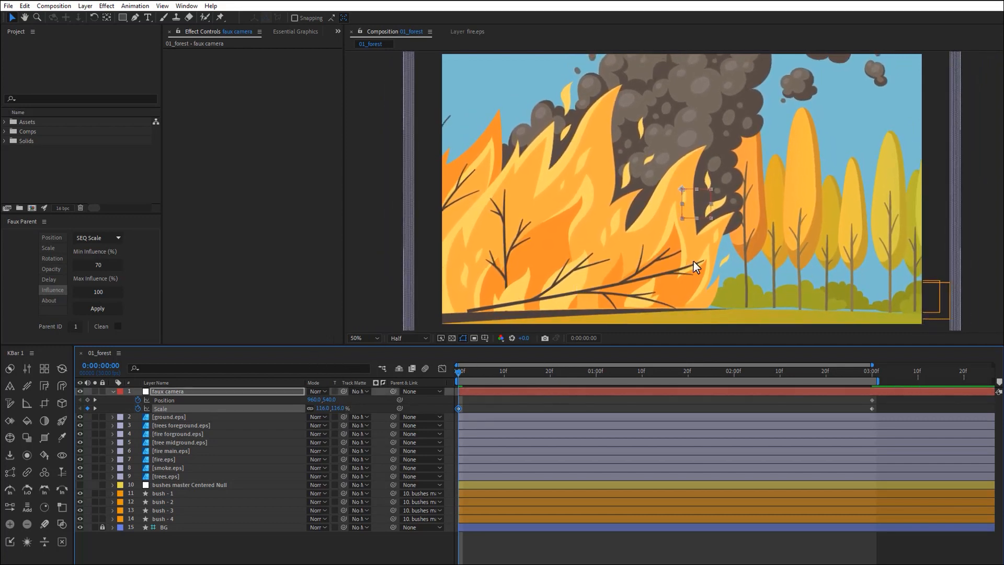
{"action": "left_click_drag", "start_coordinate": [343, 407], "coordinate": [352, 407]}
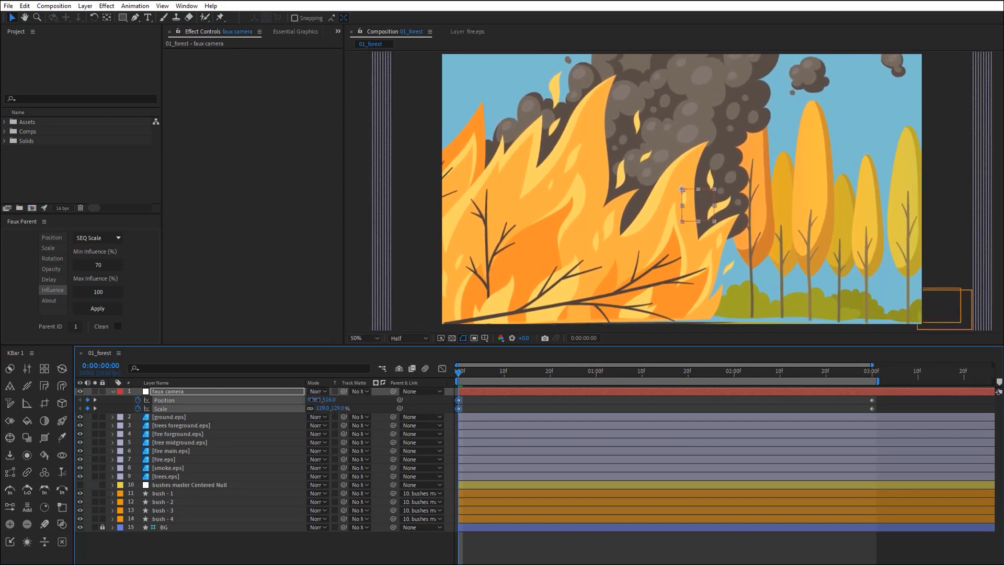
{"action": "left_click_drag", "start_coordinate": [313, 399], "coordinate": [425, 369]}
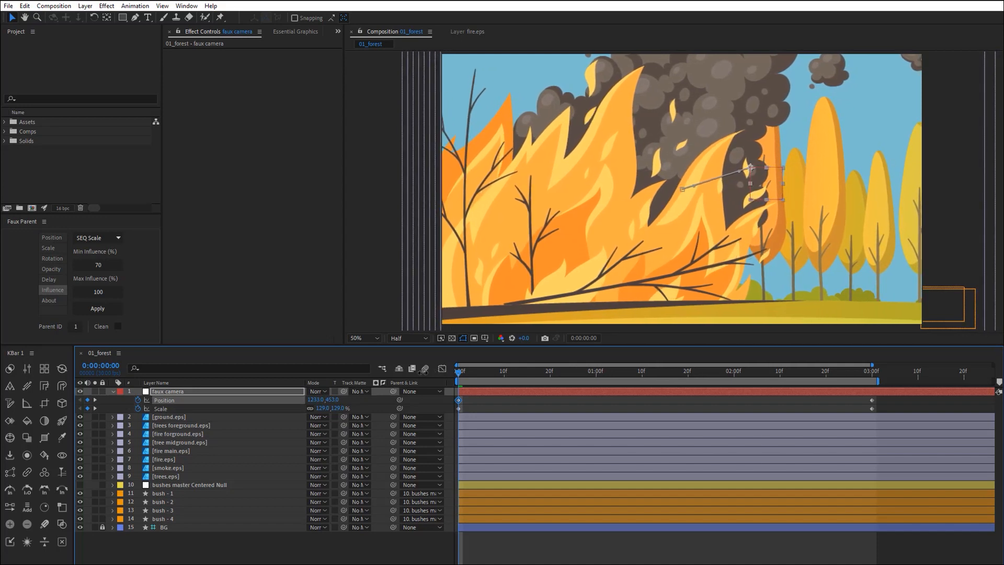
{"action": "left_click_drag", "start_coordinate": [333, 408], "coordinate": [582, 329]}
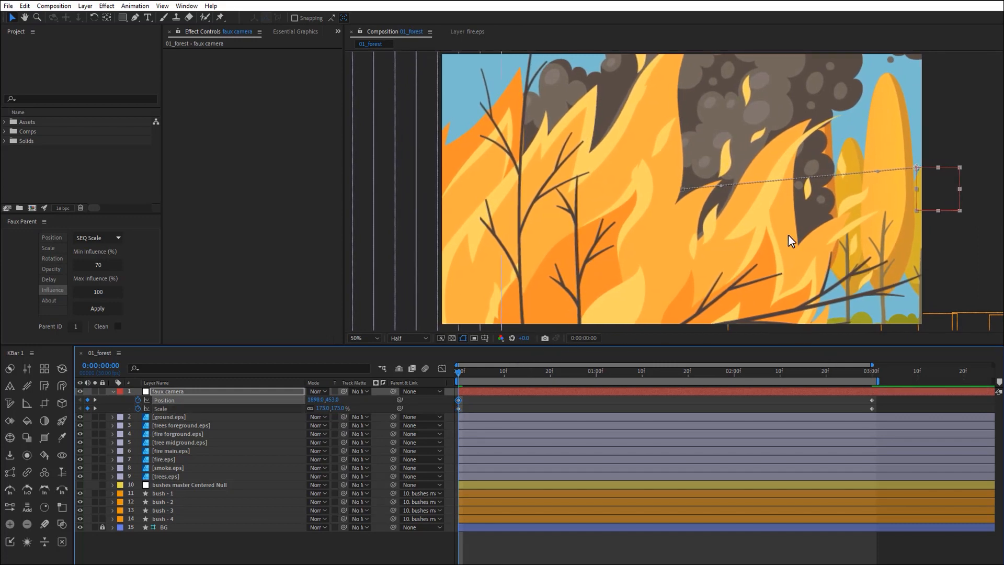
Step: Preview the camera move, set the faux camera's starting X position to 1784, and preview it again
{"action": "key", "text": "space"}
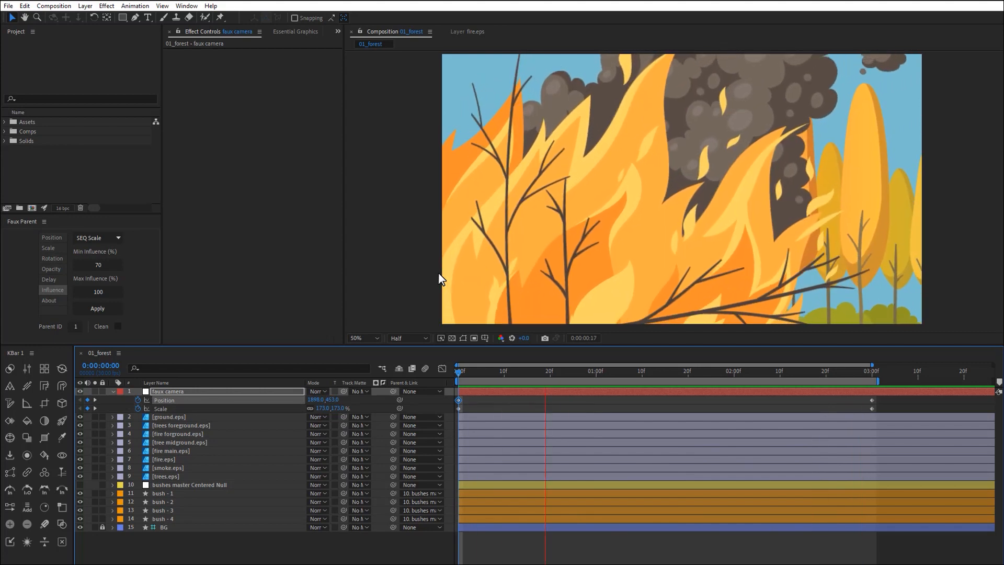
{"action": "key", "text": "space"}
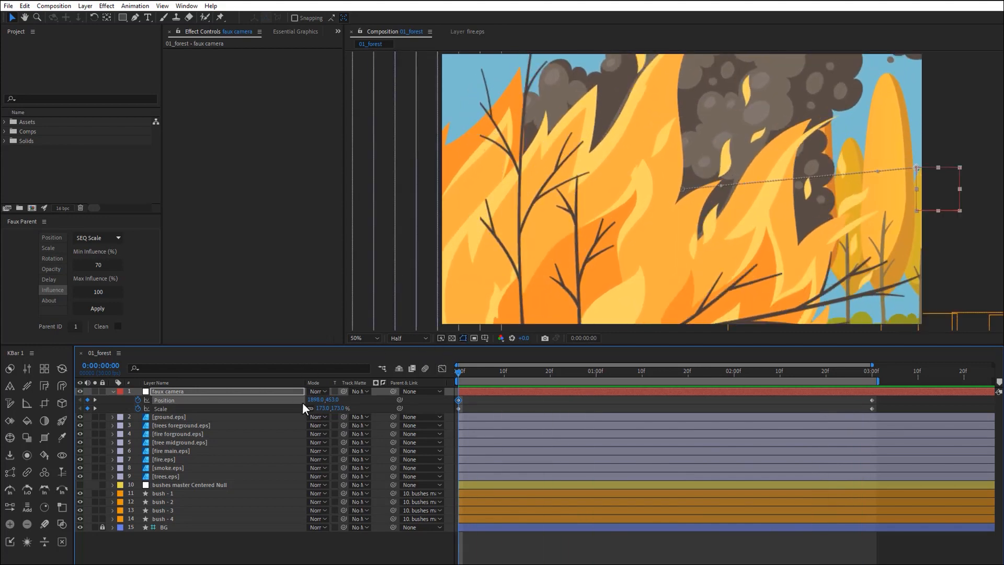
{"action": "left_click_drag", "start_coordinate": [313, 400], "coordinate": [257, 407]}
{"action": "key", "text": "space"}
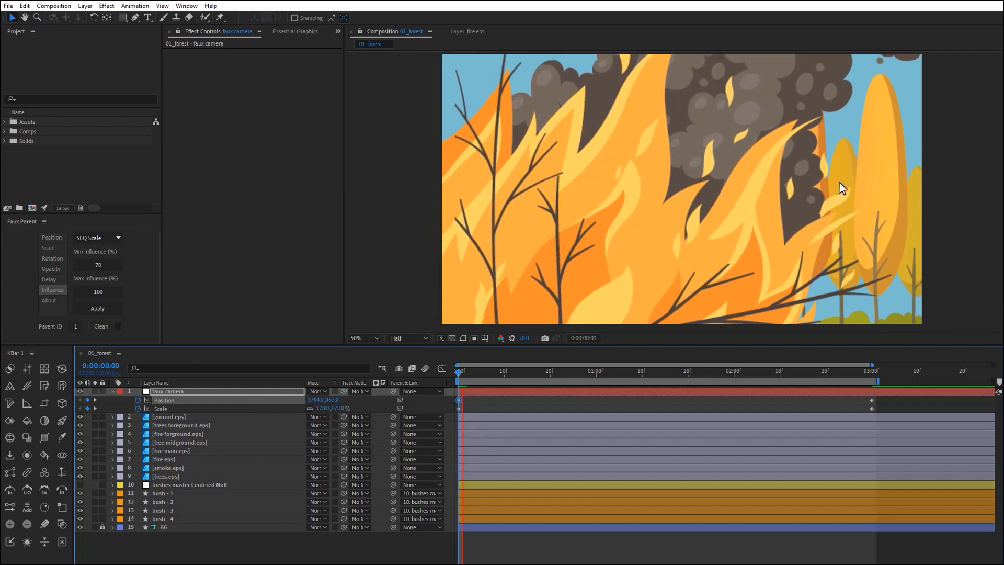